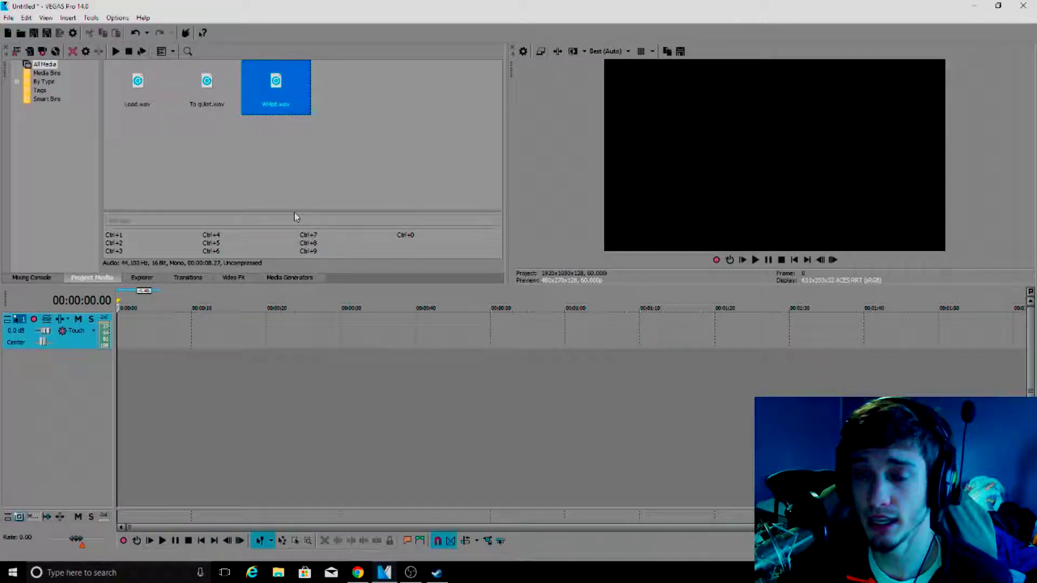
{"action": "left_click", "coordinate": [168, 105]}
{"action": "left_click", "coordinate": [215, 84]}
{"action": "left_click", "coordinate": [277, 82]}
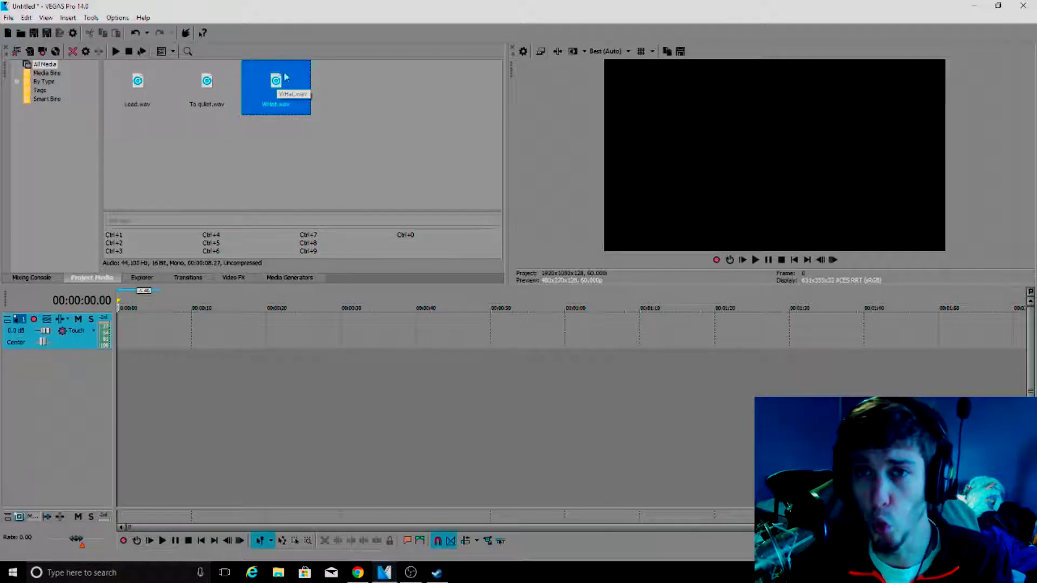
{"action": "left_click", "coordinate": [206, 82]}
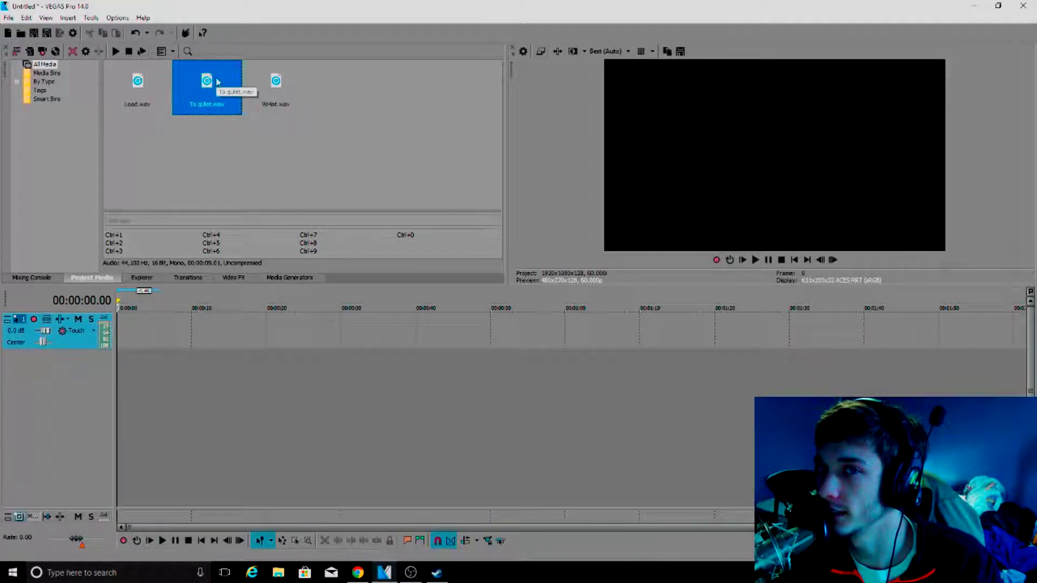
{"action": "left_click", "coordinate": [277, 87]}
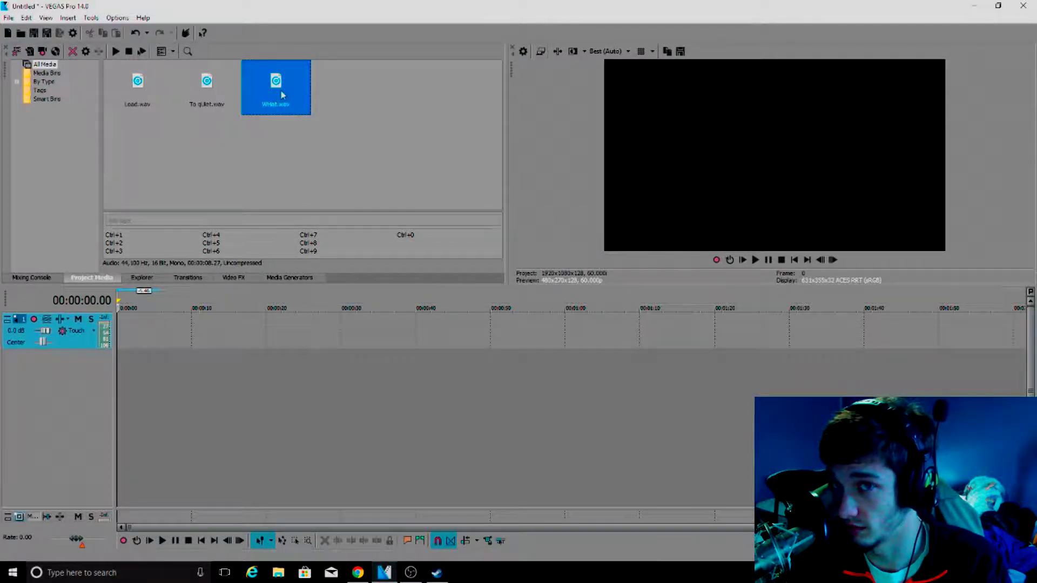
{"action": "left_click", "coordinate": [243, 157]}
Place Load.wav at the start of the audio track and play it back
{"action": "left_click", "coordinate": [139, 82]}
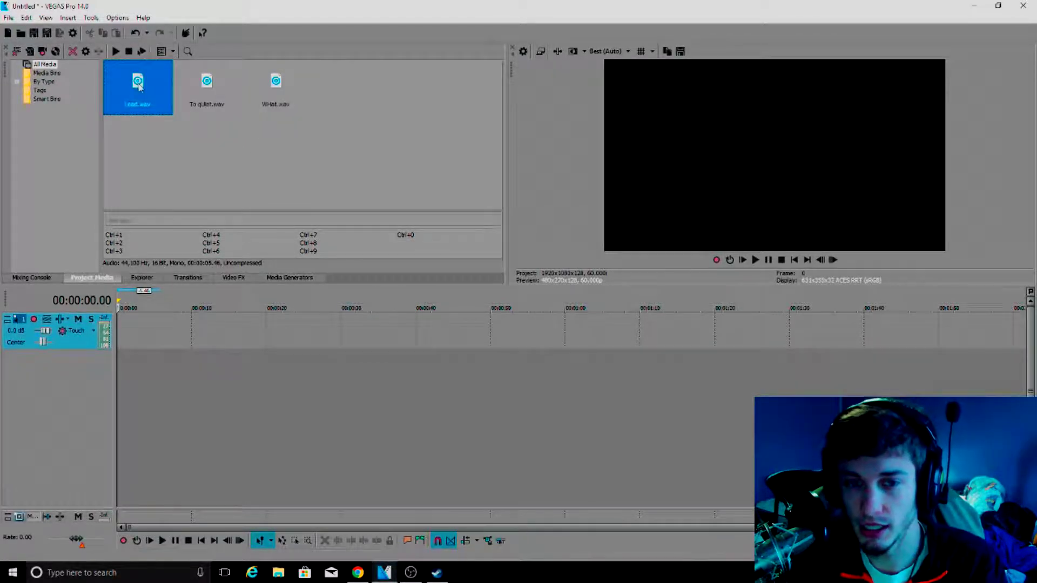
{"action": "left_click_drag", "start_coordinate": [139, 81], "coordinate": [123, 338]}
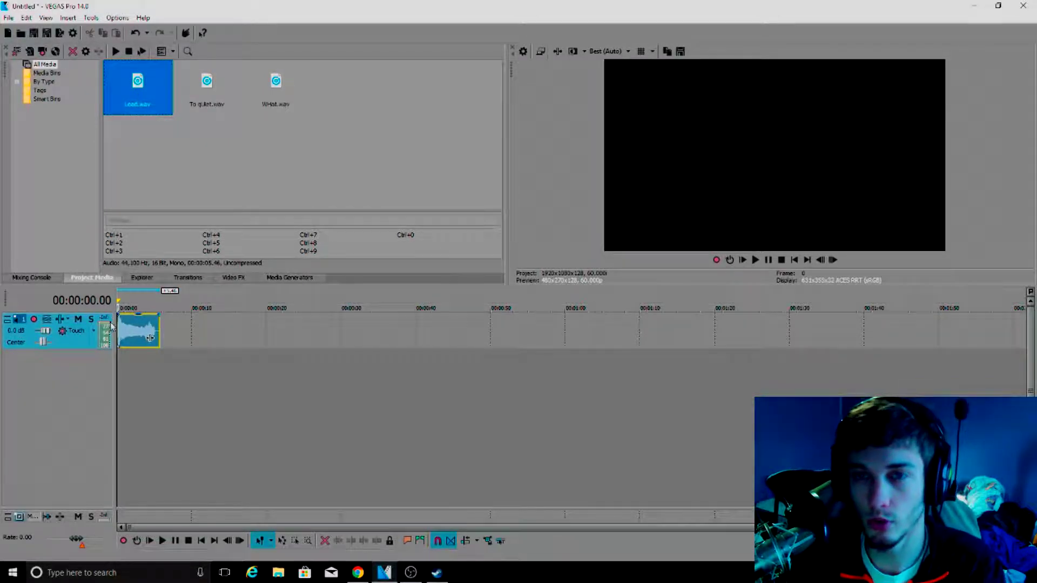
{"action": "left_click", "coordinate": [755, 260]}
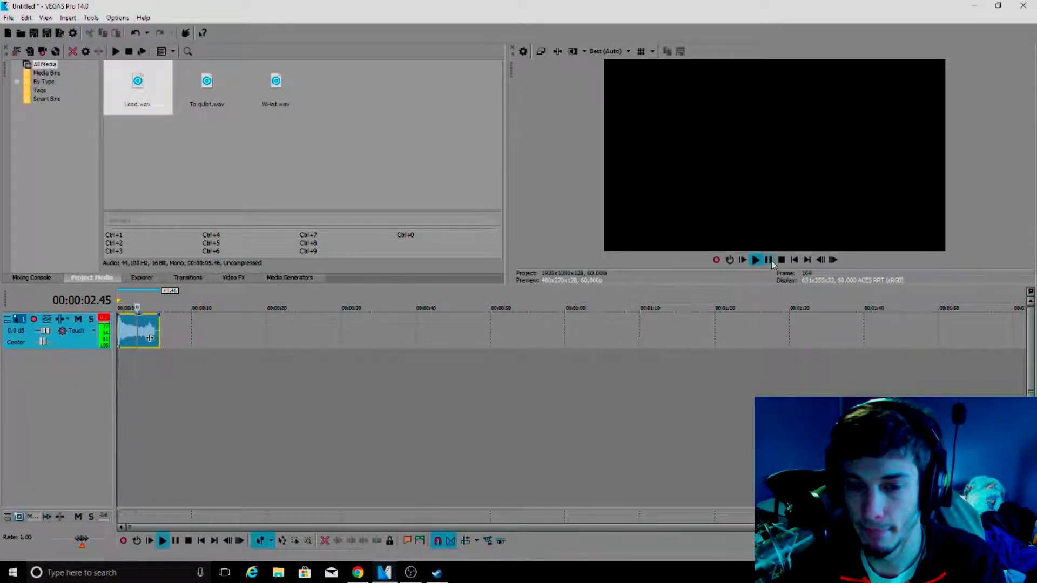
{"action": "left_click", "coordinate": [771, 261]}
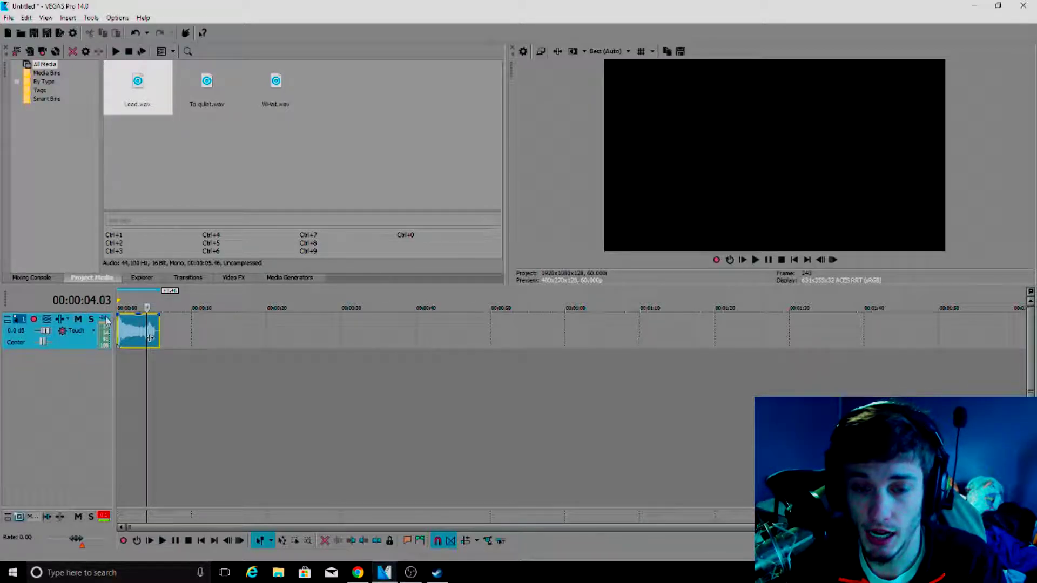
Return the playhead to the project start and bring up the Mixing Console
{"action": "left_click", "coordinate": [34, 278]}
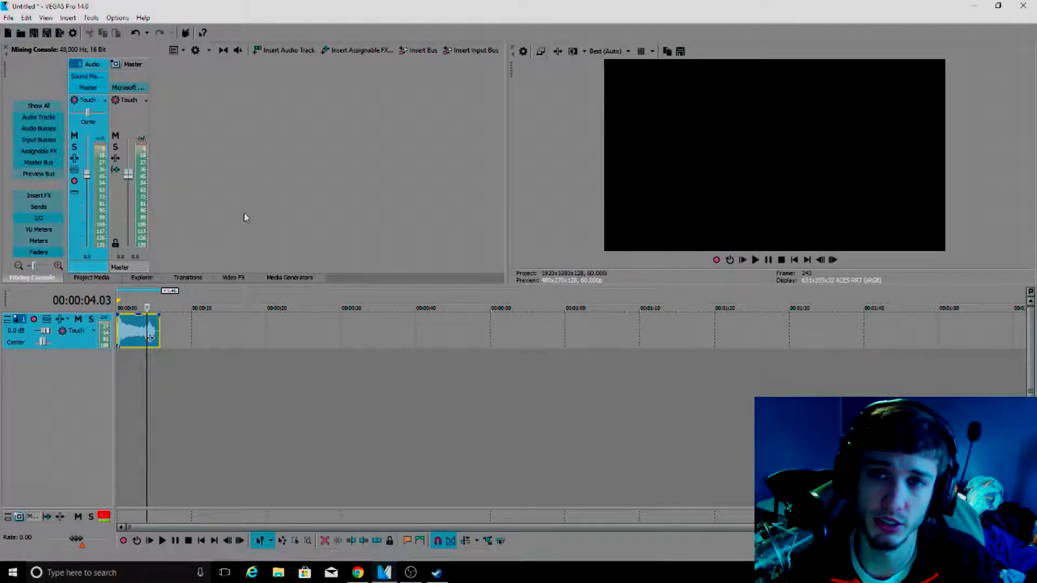
{"action": "key", "text": "ctrl+Home"}
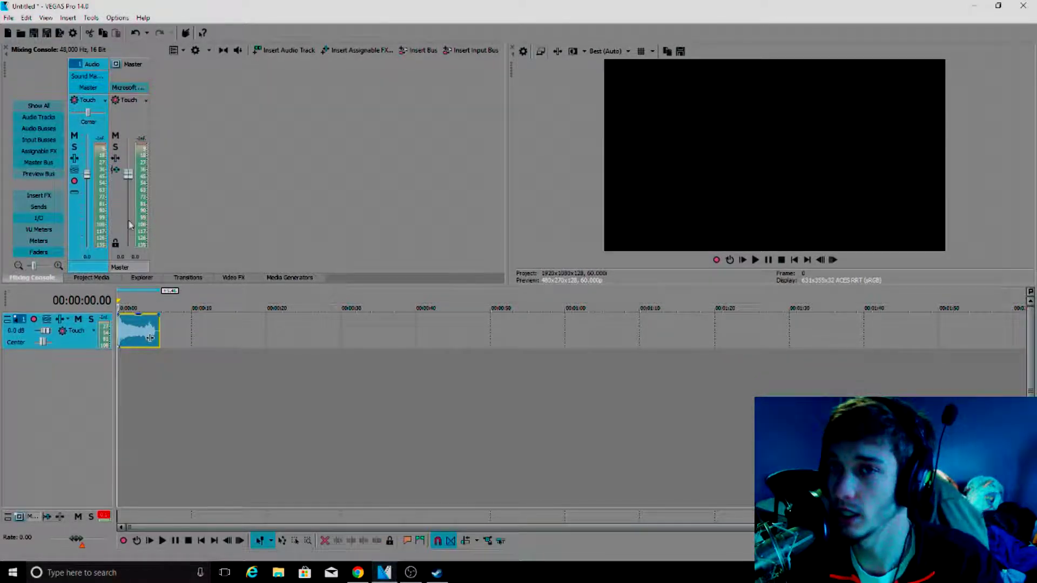
{"action": "left_click", "coordinate": [86, 278]}
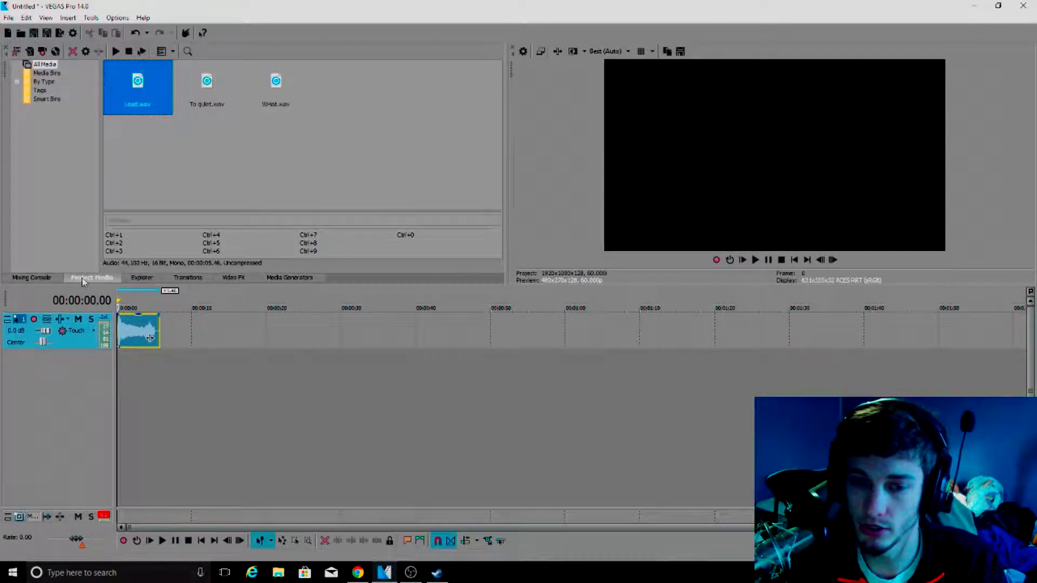
{"action": "left_click", "coordinate": [36, 277]}
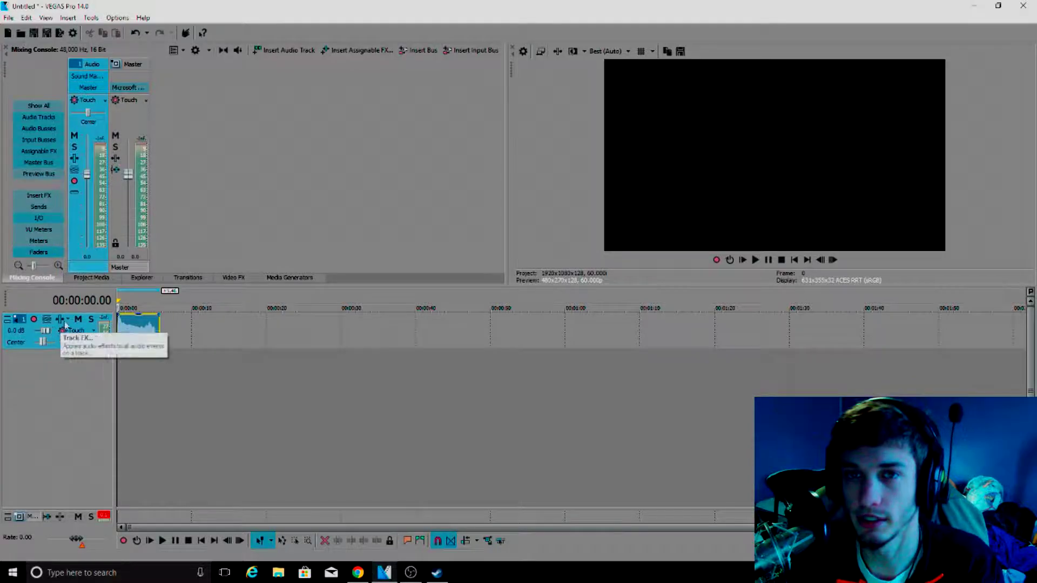
Raise the audio track's volume to about 10.2 dB and play the clip briefly
{"action": "left_click_drag", "start_coordinate": [92, 167], "coordinate": [91, 138]}
{"action": "left_click", "coordinate": [754, 260]}
{"action": "left_click", "coordinate": [768, 259]}
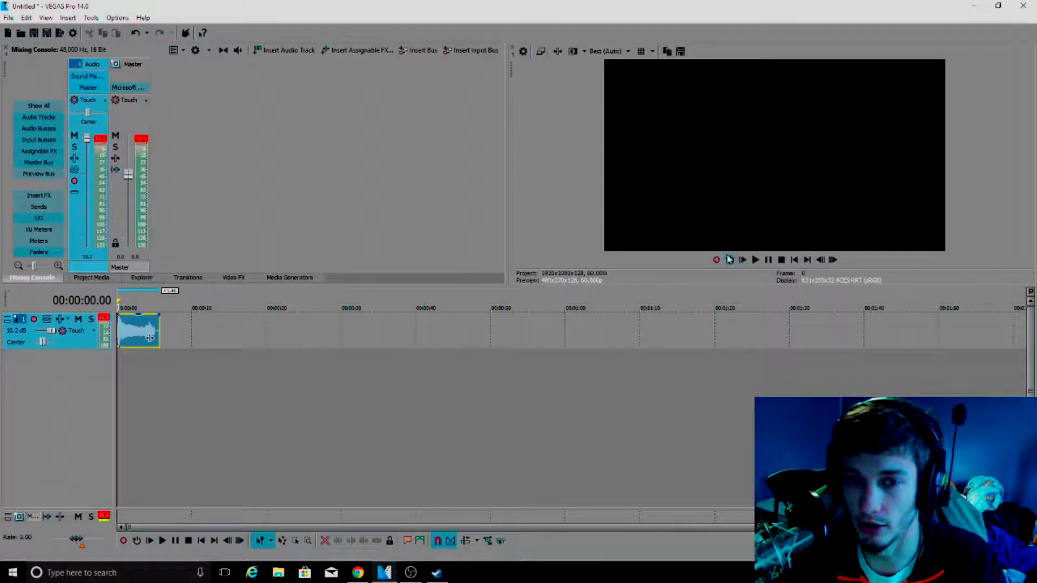
Lower the audio track's volume to about -48.4 dB and listen to the clip
{"action": "left_click_drag", "start_coordinate": [87, 138], "coordinate": [87, 240]}
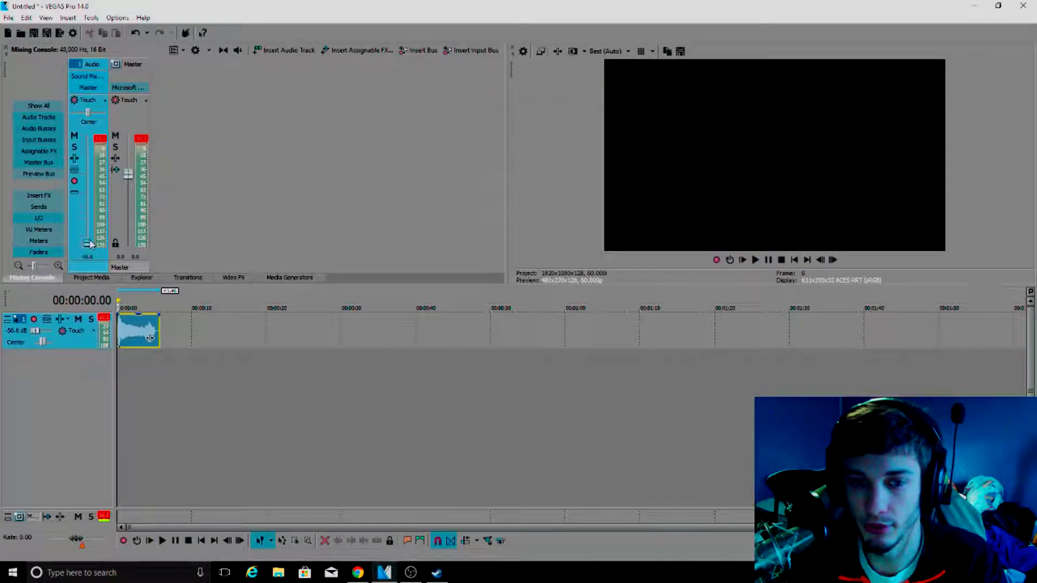
{"action": "key", "text": "space"}
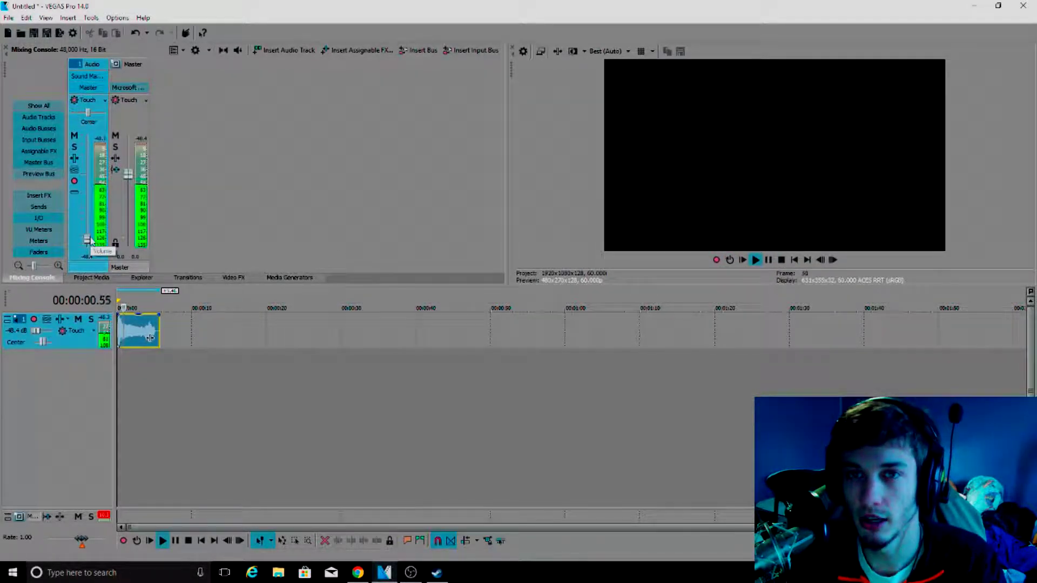
{"action": "key", "text": "space"}
Set the audio track's volume to about -4.3 dB and play the clip to check the level
{"action": "left_click_drag", "start_coordinate": [86, 240], "coordinate": [85, 204]}
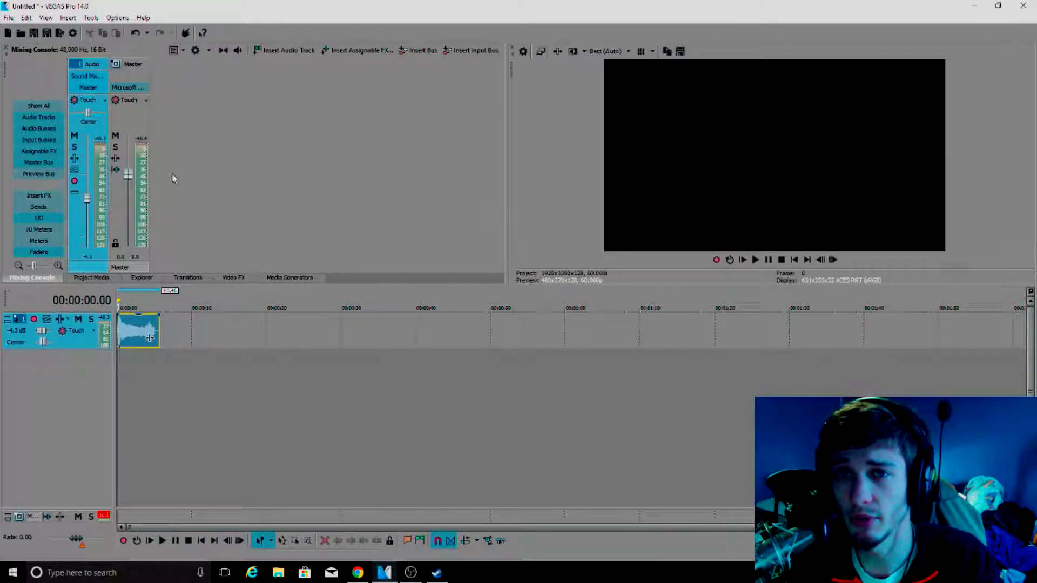
{"action": "key", "text": "space"}
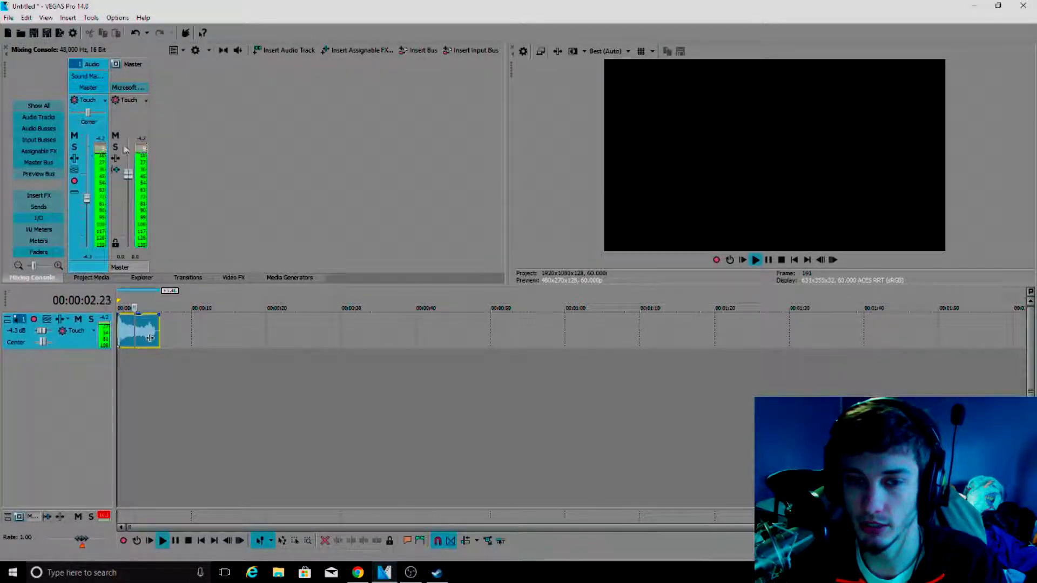
{"action": "key", "text": "space"}
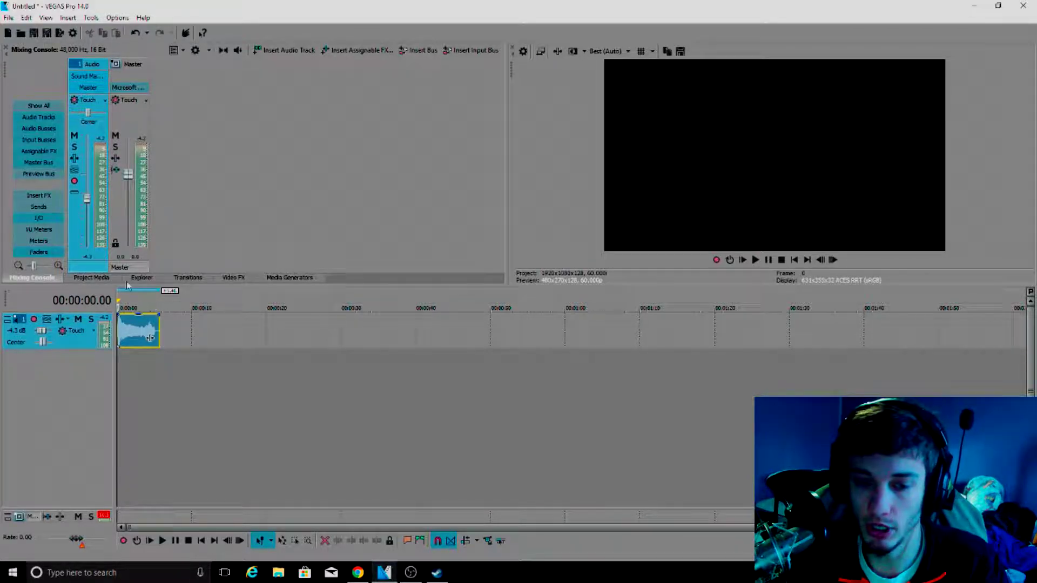
Reduce the audio track's volume to about -8.2 dB and play the clip again
{"action": "left_click_drag", "start_coordinate": [89, 193], "coordinate": [89, 203]}
{"action": "key", "text": "space"}
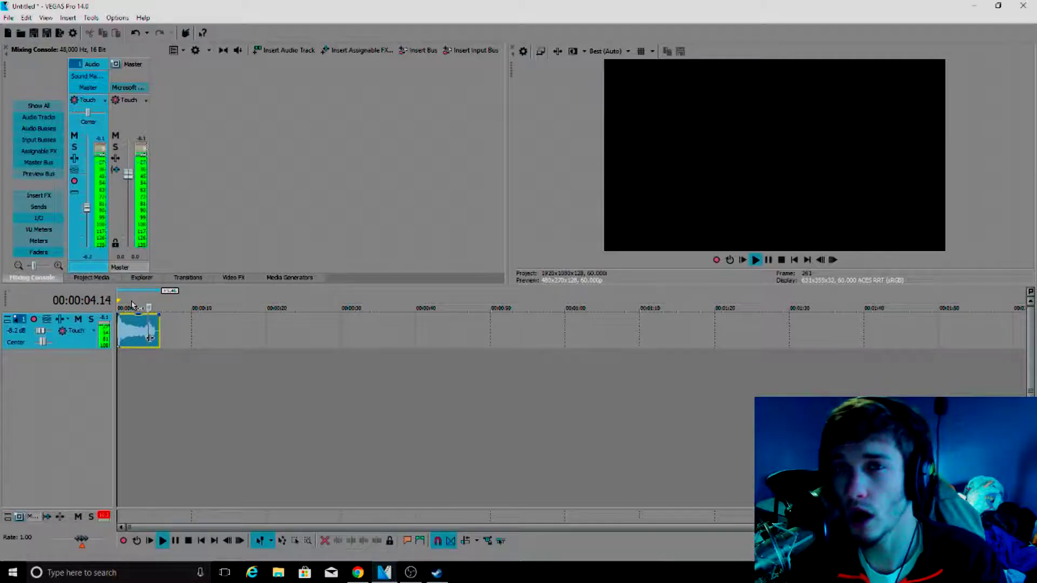
{"action": "key", "text": "space"}
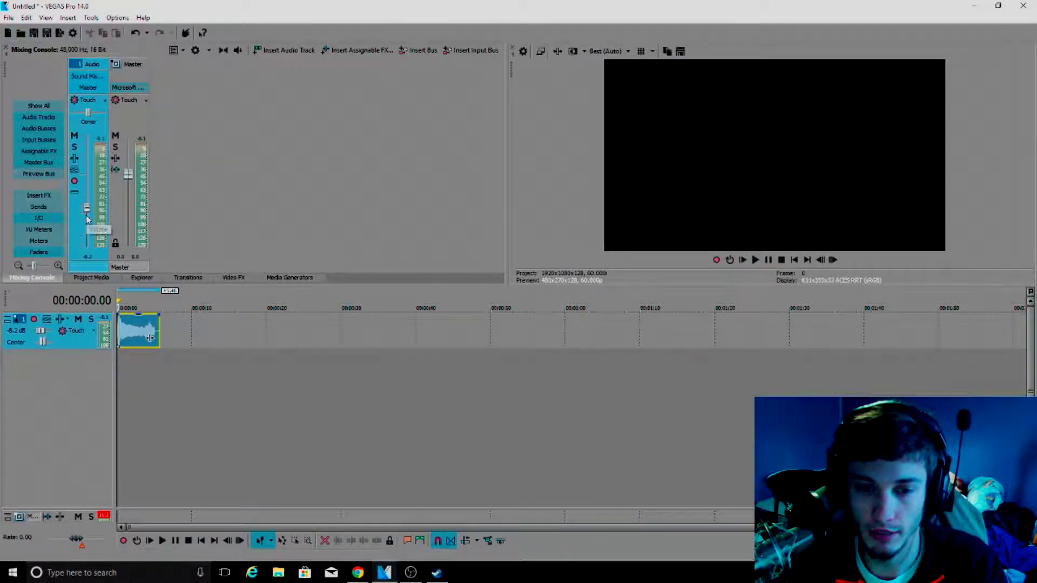
Set the audio track's volume to about 1.9 dB in the mixer and preview the clip
{"action": "left_click_drag", "start_coordinate": [87, 210], "coordinate": [88, 163]}
{"action": "key", "text": "space"}
{"action": "key", "text": "space"}
{"action": "key", "text": "space"}
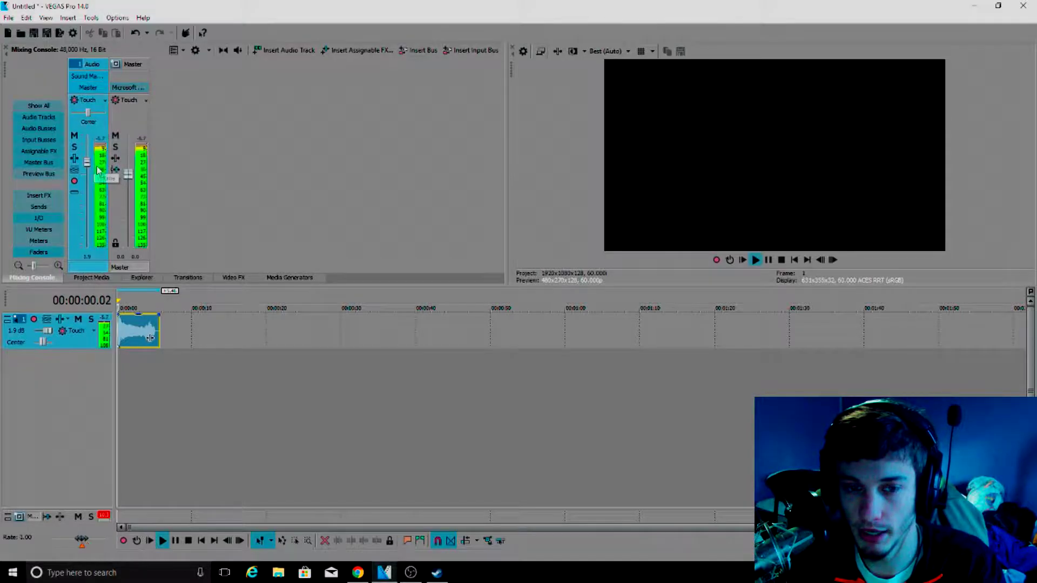
{"action": "key", "text": "space"}
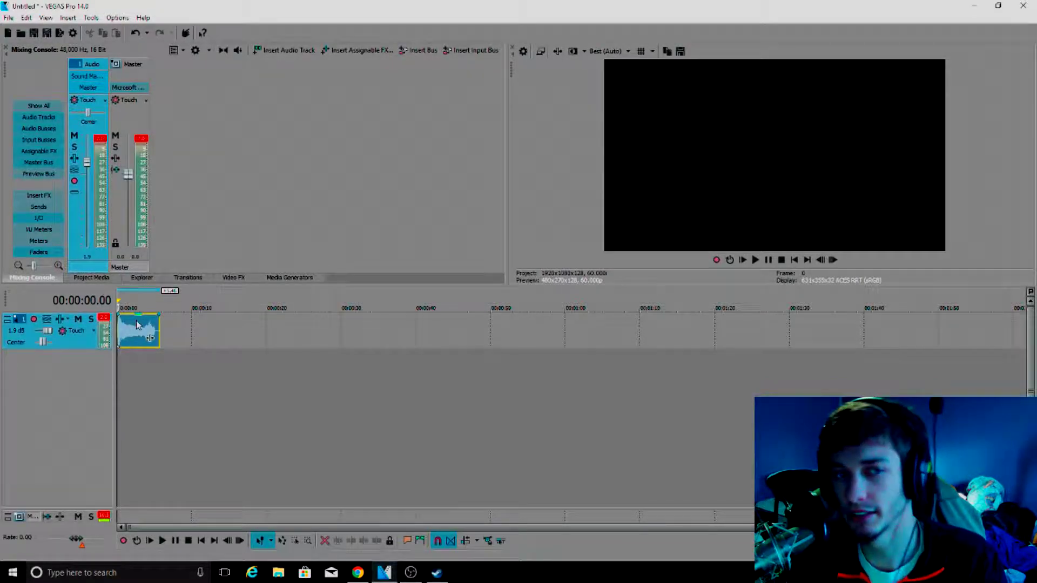
Lower the gain of the Load clip directly on the timeline to roughly half of the clip's height
{"action": "mouse_move", "coordinate": [140, 320]}
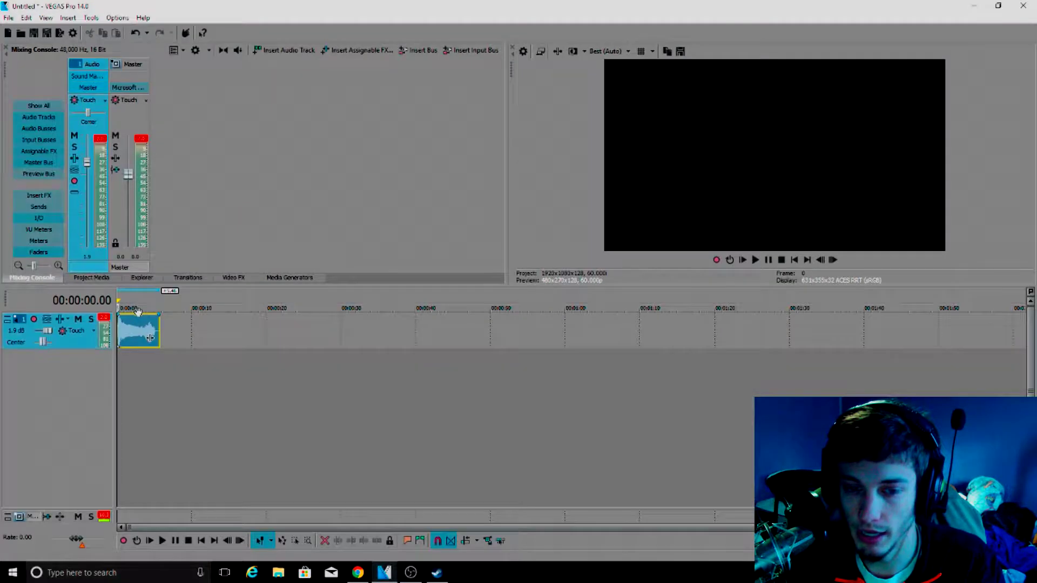
{"action": "mouse_move", "coordinate": [137, 315]}
{"action": "left_mouse_down"}
{"action": "mouse_move", "coordinate": [145, 348]}
{"action": "mouse_move", "coordinate": [140, 315]}
{"action": "left_mouse_up"}
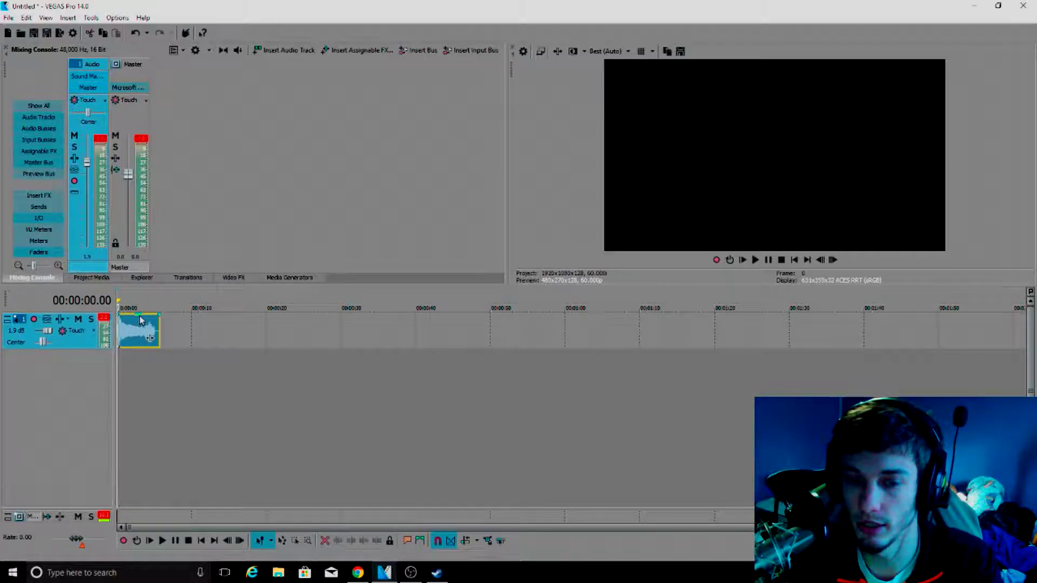
{"action": "left_click_drag", "start_coordinate": [144, 319], "coordinate": [141, 297]}
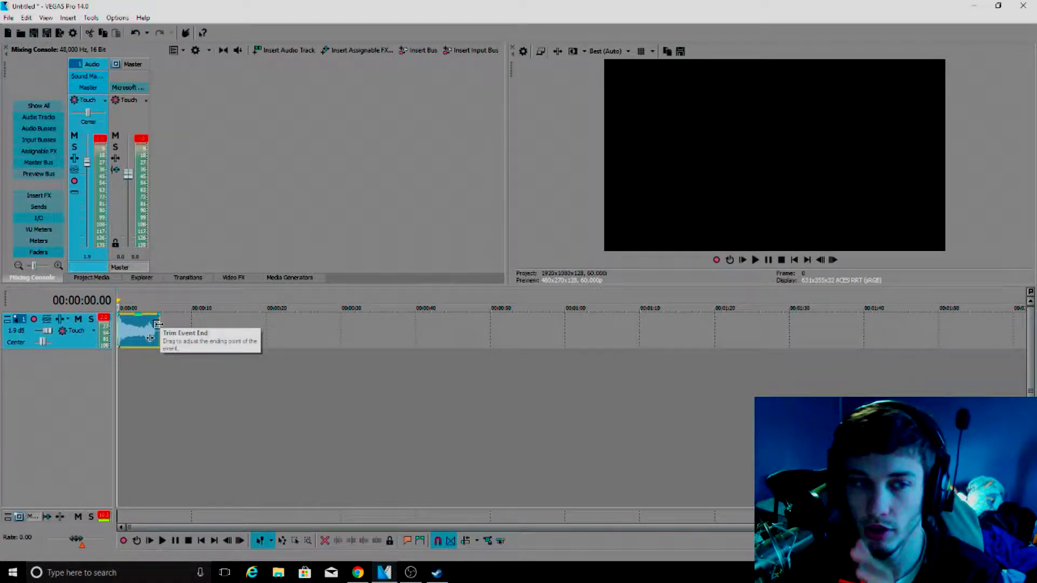
{"action": "mouse_move", "coordinate": [135, 314]}
{"action": "left_mouse_down"}
{"action": "mouse_move", "coordinate": [140, 331]}
{"action": "mouse_move", "coordinate": [145, 319]}
{"action": "left_mouse_up"}
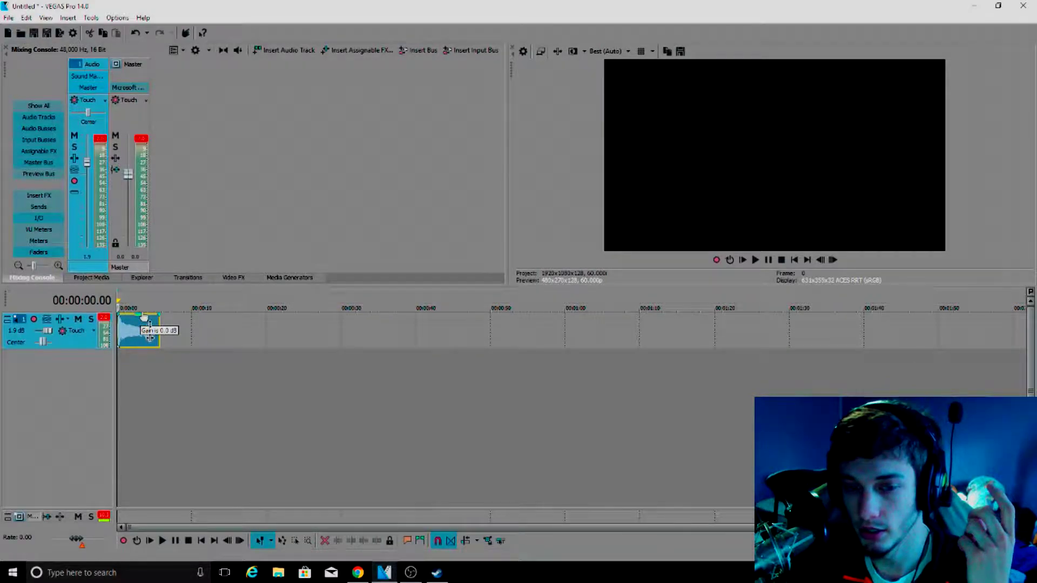
{"action": "mouse_move", "coordinate": [144, 318]}
{"action": "left_mouse_down"}
{"action": "mouse_move", "coordinate": [144, 380]}
{"action": "mouse_move", "coordinate": [150, 338]}
{"action": "left_mouse_up"}
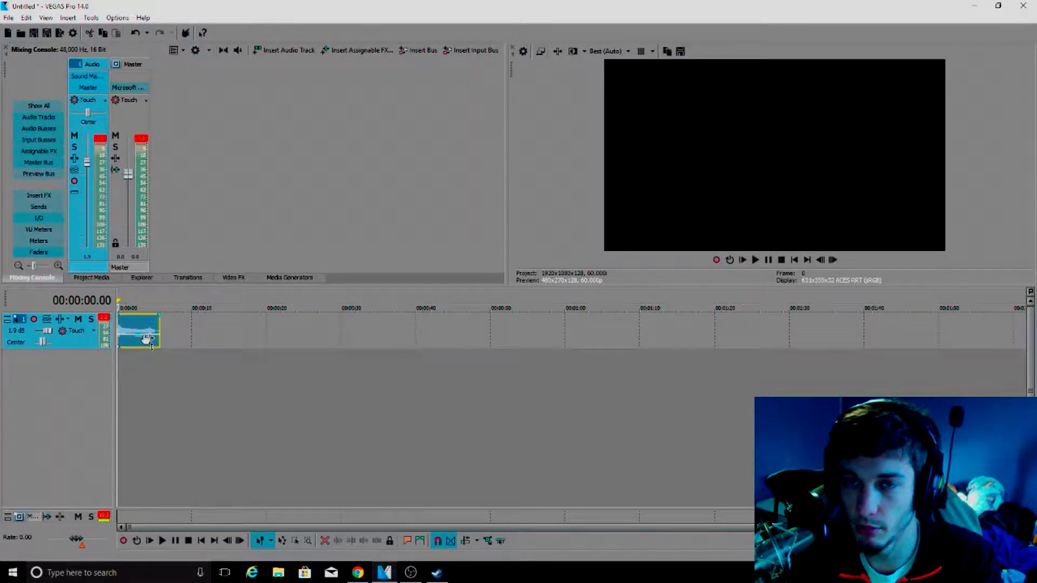
Play back the clip with its lowered gain, and restore its original gain
{"action": "left_click", "coordinate": [755, 260]}
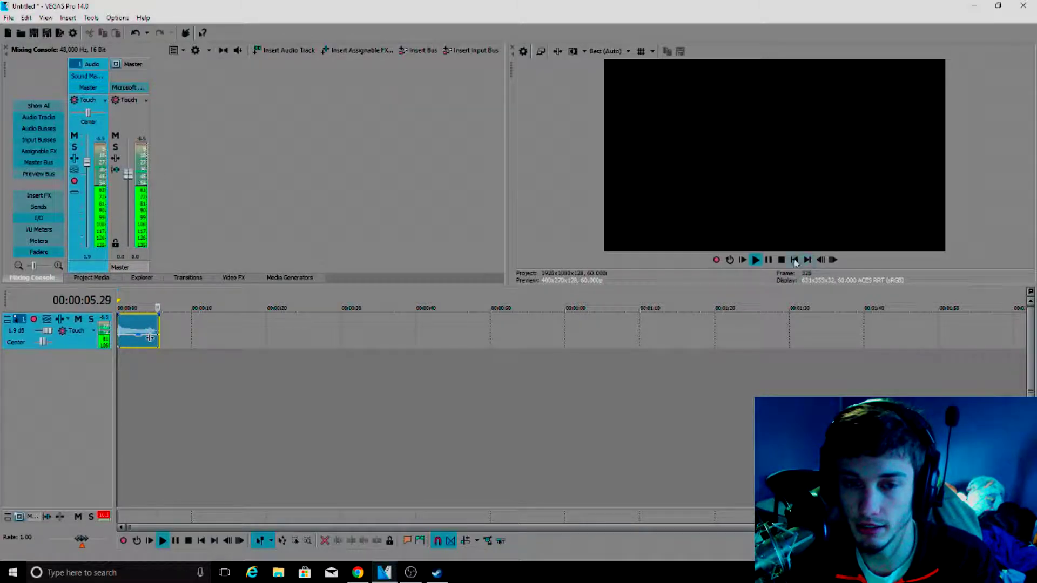
{"action": "left_click", "coordinate": [761, 261]}
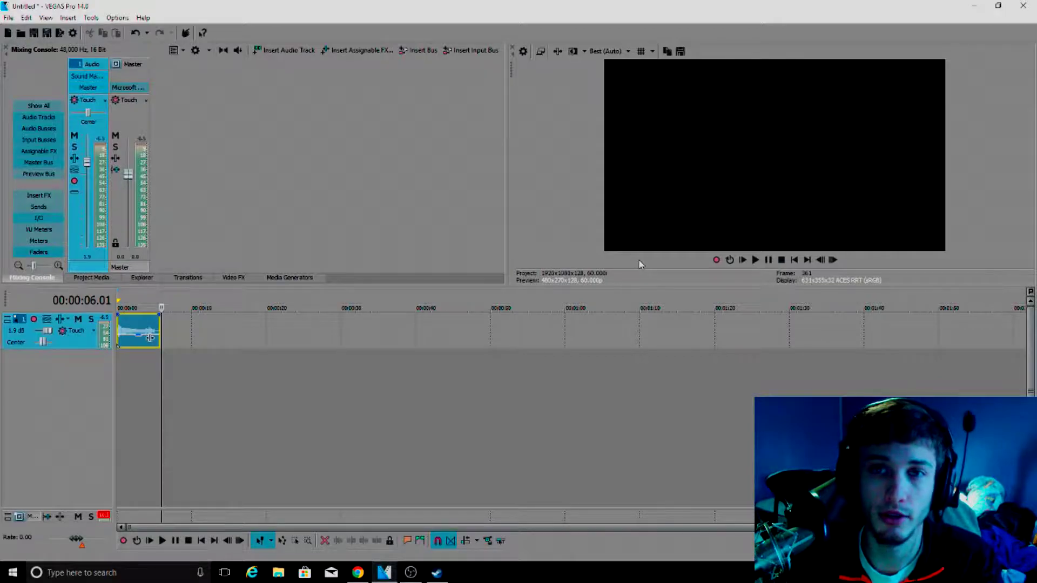
{"action": "left_click", "coordinate": [136, 337]}
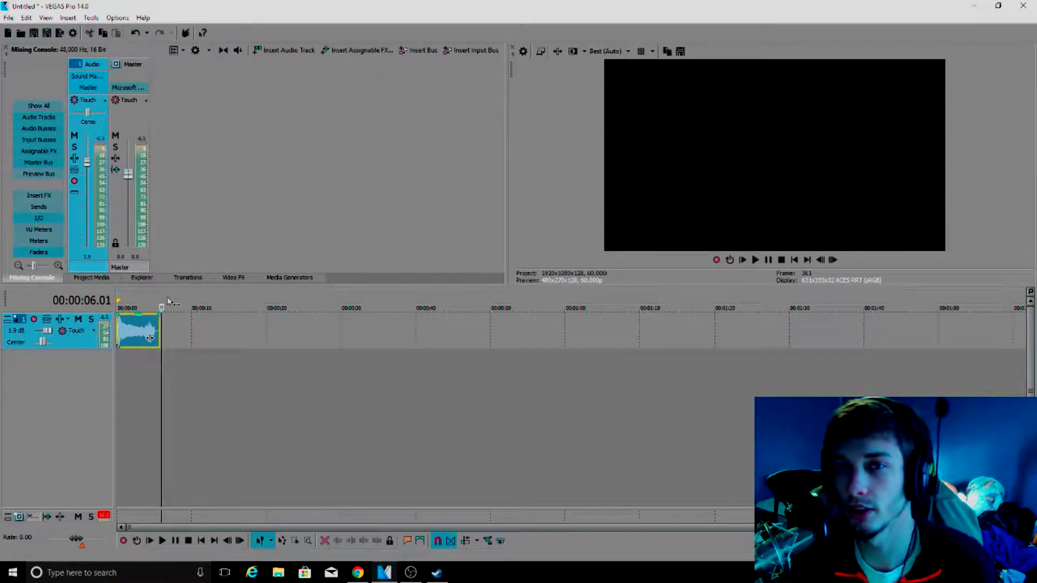
Add the Volume plug-in to the Load clip's audio event effects and move the effect window clear of the clip
{"action": "left_click", "coordinate": [149, 338]}
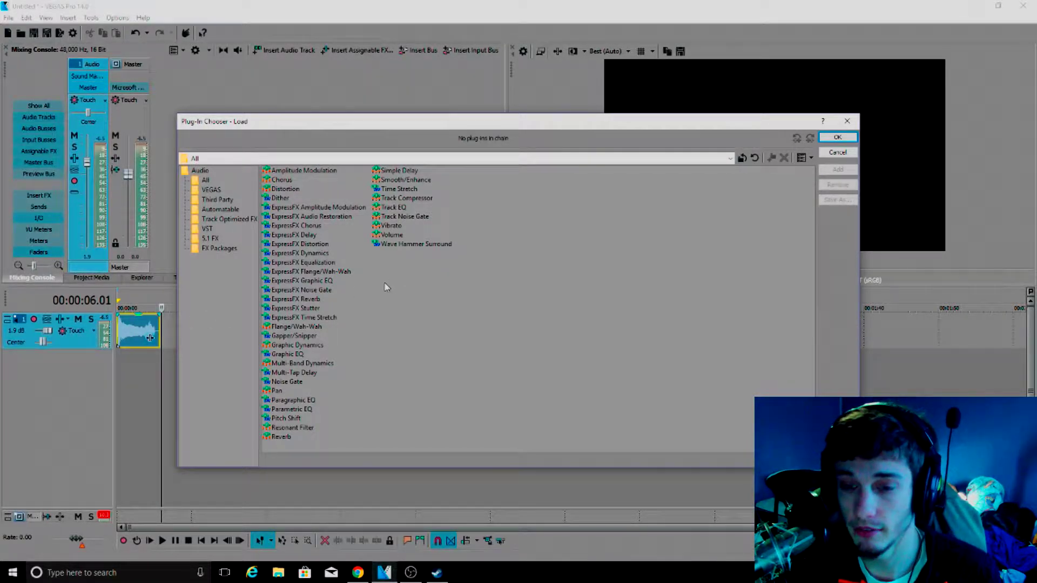
{"action": "left_click", "coordinate": [389, 236]}
{"action": "double_click", "coordinate": [392, 236]}
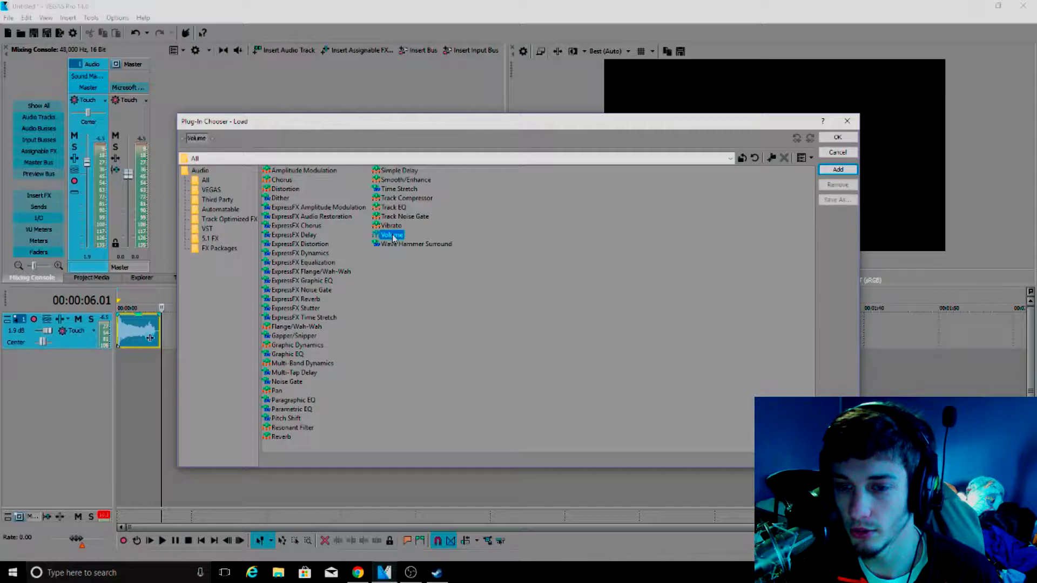
{"action": "left_click", "coordinate": [844, 138]}
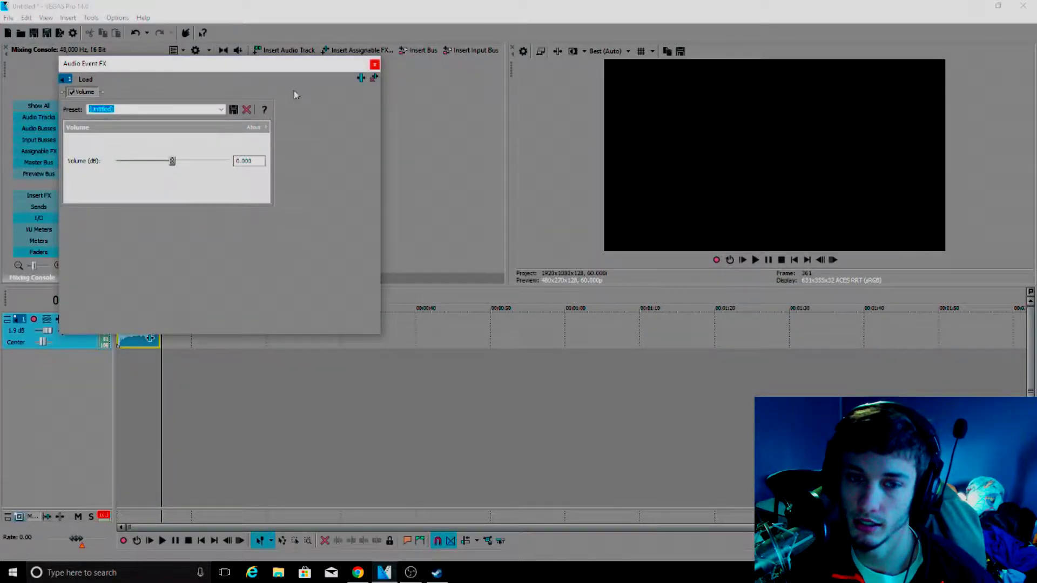
{"action": "left_click_drag", "start_coordinate": [260, 65], "coordinate": [414, 62]}
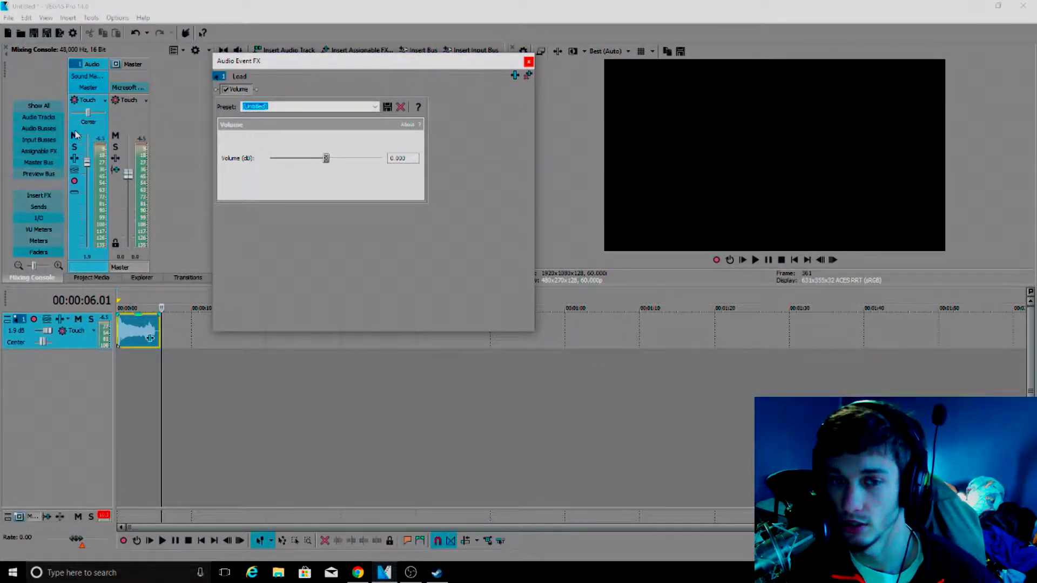
Try the Load clip's Volume effect at about 5.5 dB, and lower it to about -5 dB
{"action": "left_click", "coordinate": [138, 338]}
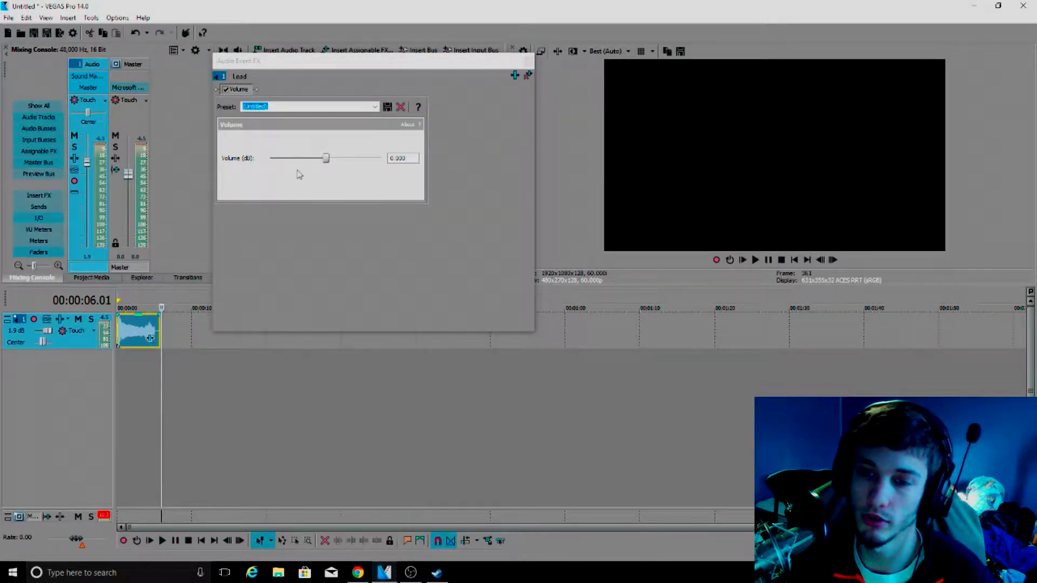
{"action": "left_click", "coordinate": [375, 106]}
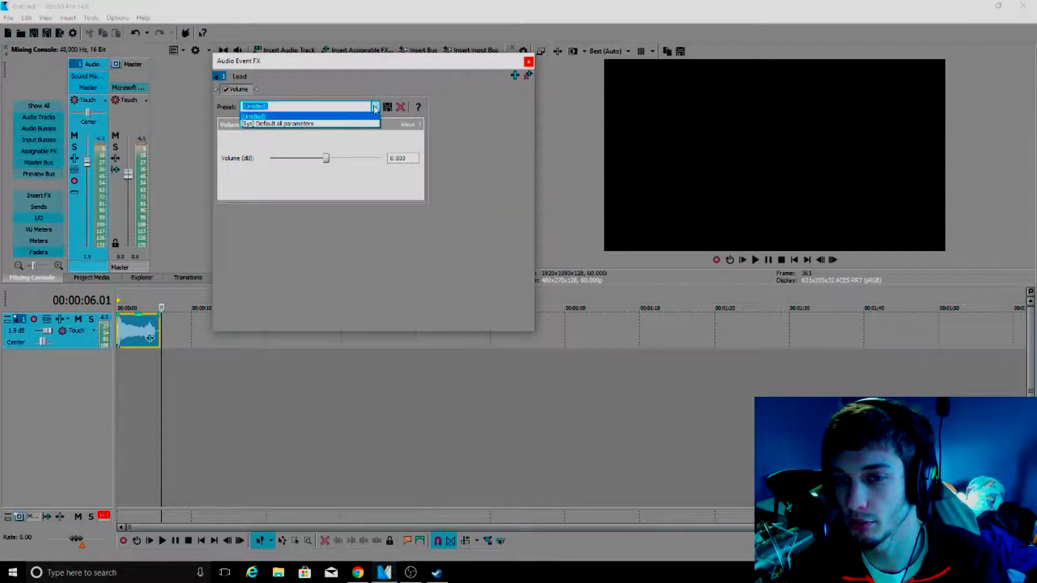
{"action": "left_click", "coordinate": [375, 106]}
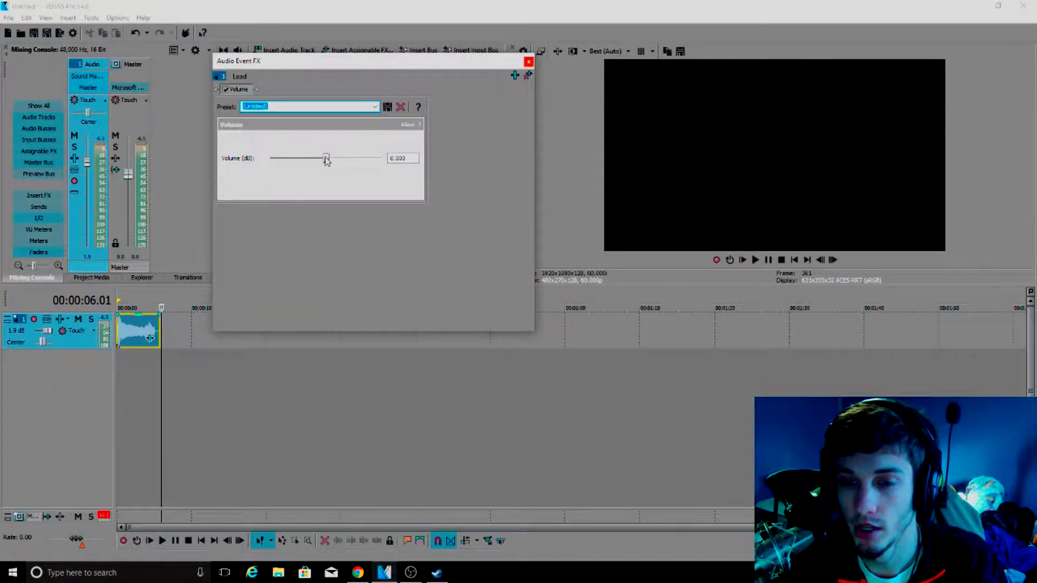
{"action": "left_click_drag", "start_coordinate": [326, 160], "coordinate": [382, 158]}
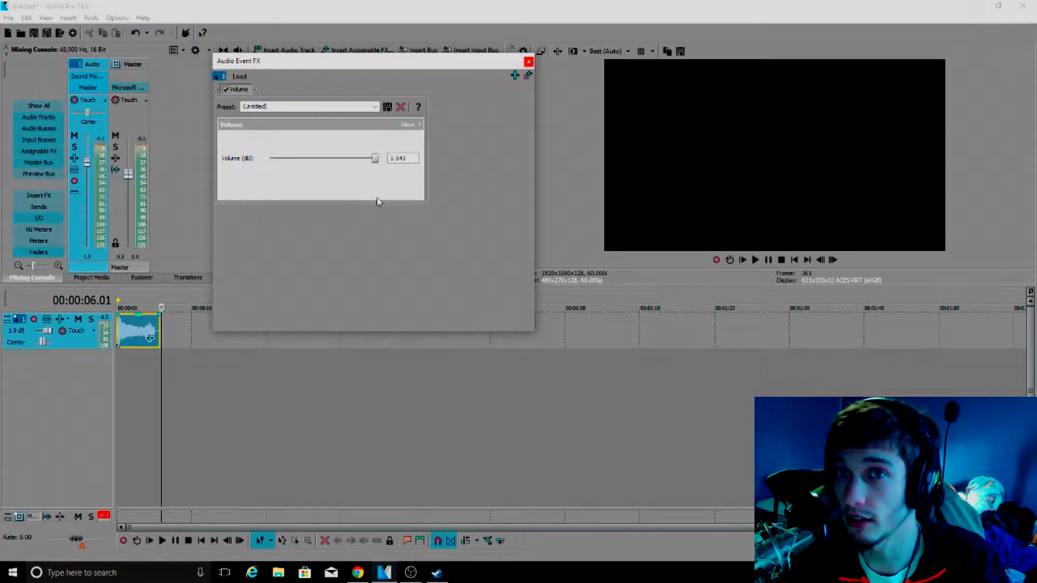
{"action": "left_click_drag", "start_coordinate": [373, 158], "coordinate": [301, 158]}
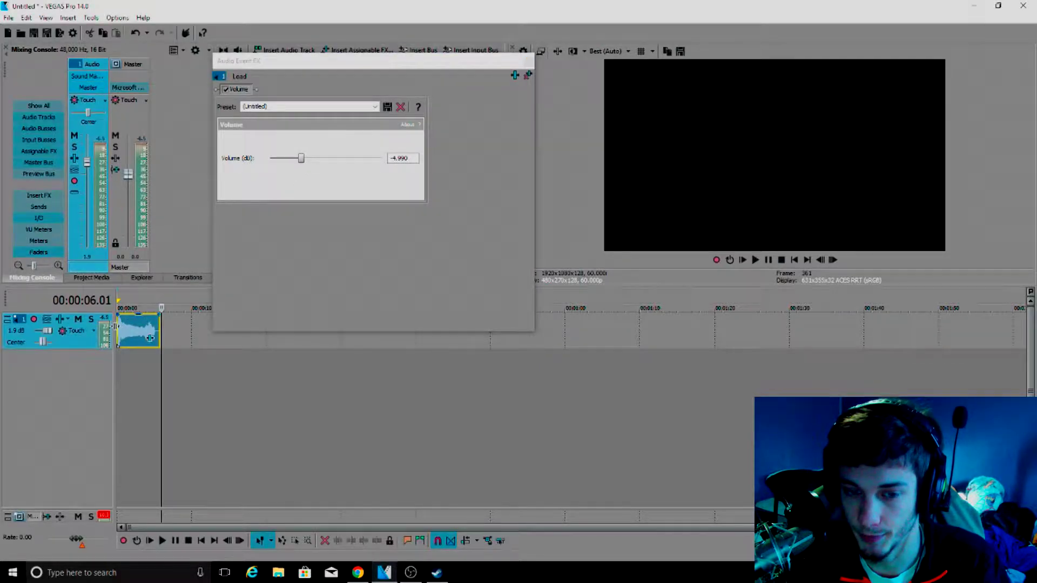
Narrow the track header area, and play back the Load clip with its Volume effect set to about -1.9 dB
{"action": "left_click_drag", "start_coordinate": [114, 327], "coordinate": [4, 327]}
{"action": "mouse_move", "coordinate": [301, 158]}
{"action": "left_mouse_down"}
{"action": "mouse_move", "coordinate": [258, 164]}
{"action": "mouse_move", "coordinate": [336, 160]}
{"action": "mouse_move", "coordinate": [304, 160]}
{"action": "mouse_move", "coordinate": [314, 162]}
{"action": "left_mouse_up"}
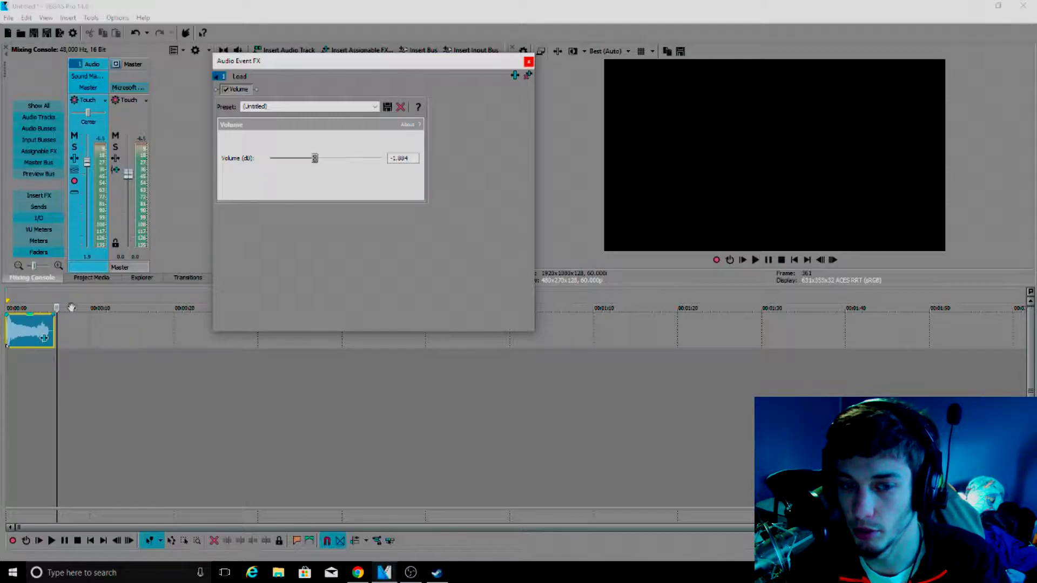
{"action": "left_click_drag", "start_coordinate": [7, 309], "coordinate": [66, 318]}
{"action": "key", "text": "space"}
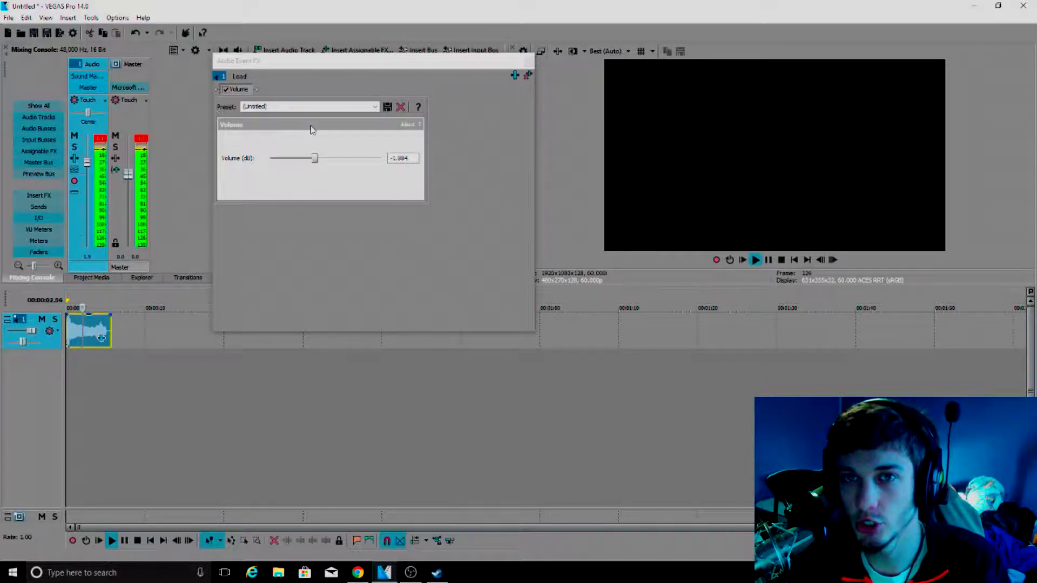
Lower the Load clip's Volume effect to about -10.7 dB and play back the clip
{"action": "left_click_drag", "start_coordinate": [315, 159], "coordinate": [288, 160]}
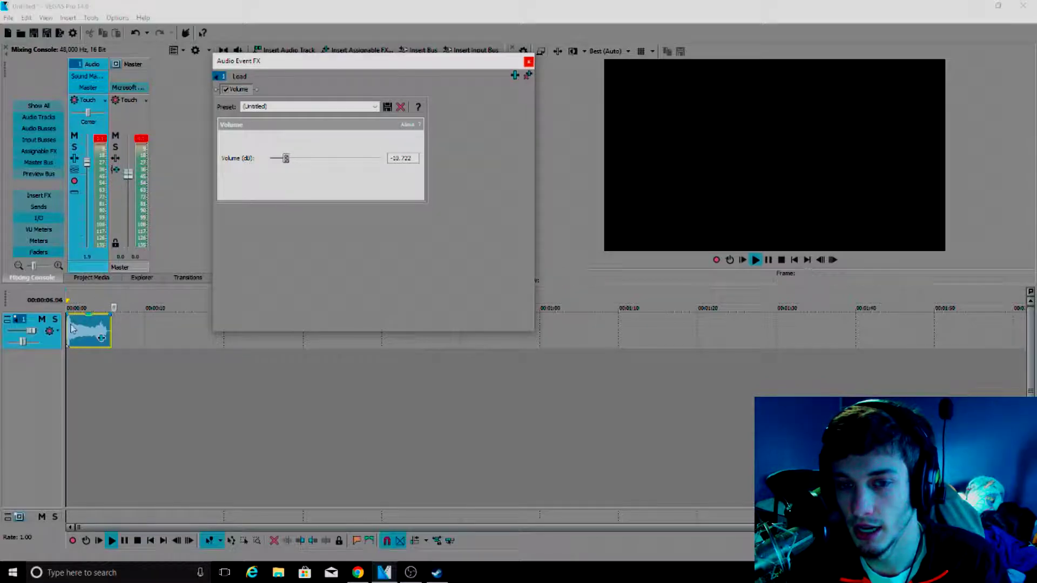
{"action": "left_click", "coordinate": [74, 330]}
{"action": "key", "text": "space"}
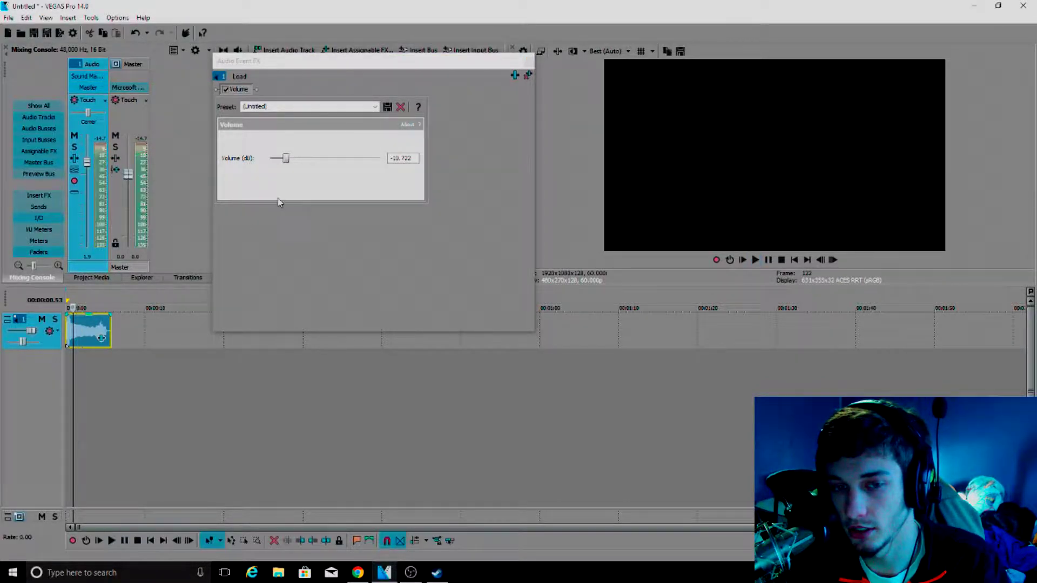
Bring the Load clip's Volume effect back up to about 0.2 dB and close the effect window
{"action": "left_click_drag", "start_coordinate": [287, 161], "coordinate": [338, 177]}
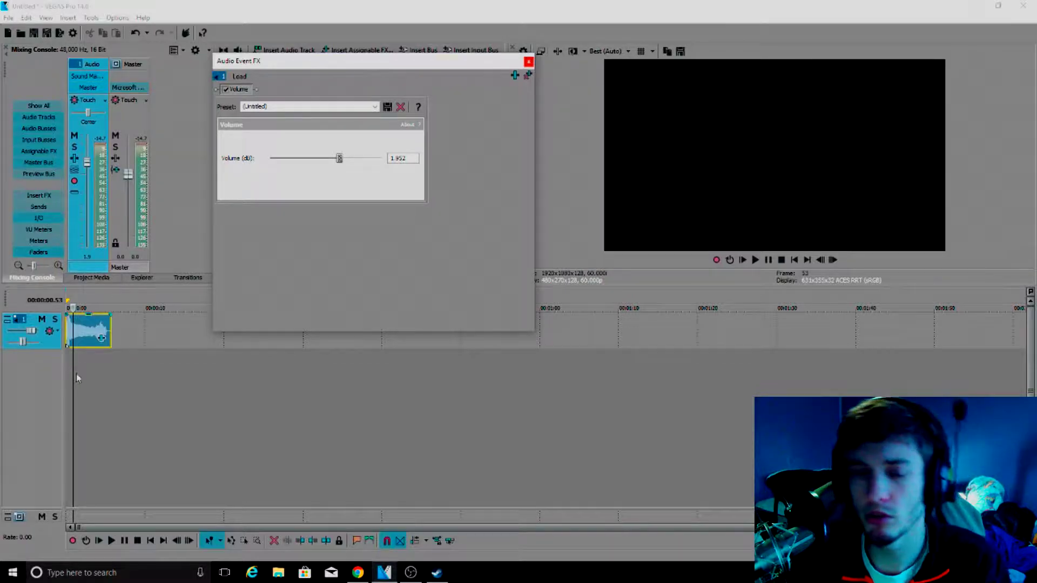
{"action": "left_click_drag", "start_coordinate": [339, 159], "coordinate": [330, 165]}
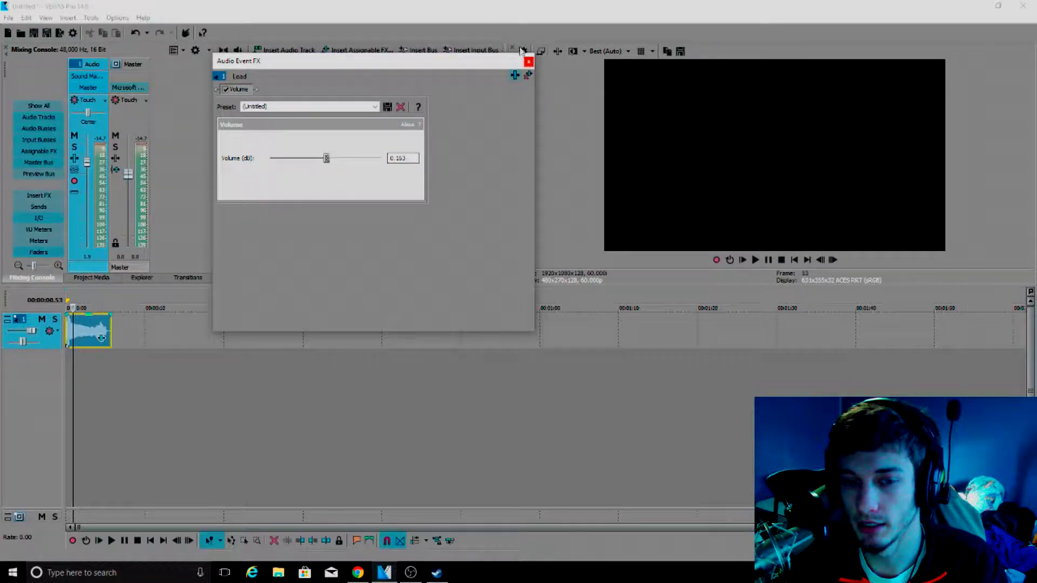
{"action": "left_click", "coordinate": [528, 61]}
Replace the Load clip on the audio track with To qUiet.wav from the project media
{"action": "left_click_drag", "start_coordinate": [88, 330], "coordinate": [85, 306]}
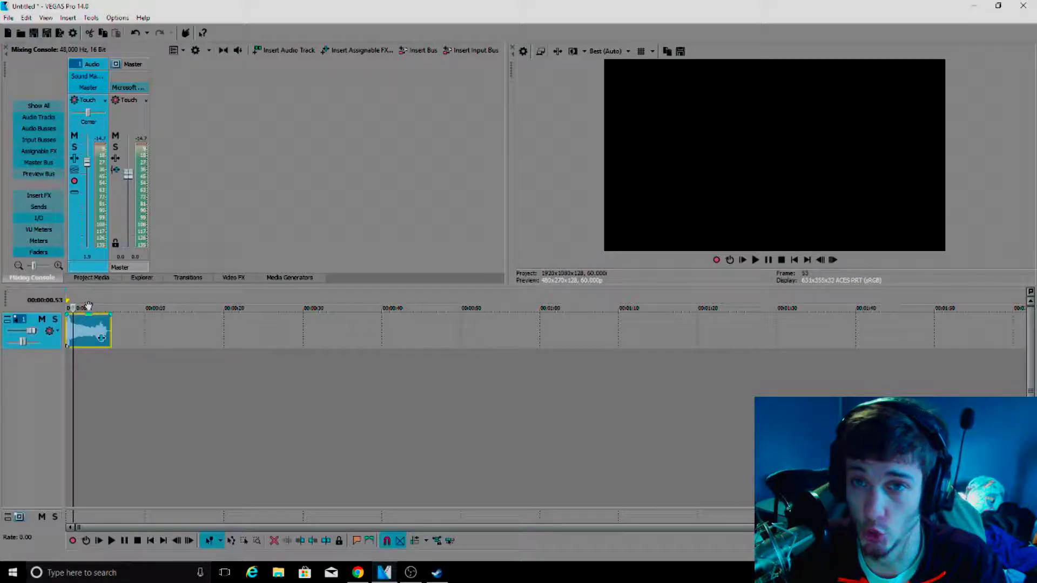
{"action": "left_click", "coordinate": [89, 279]}
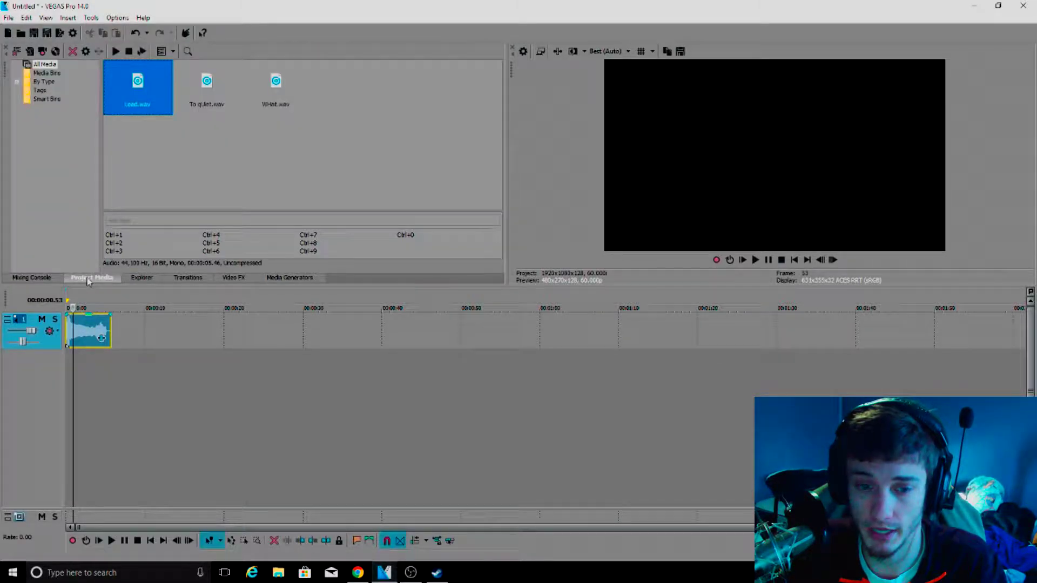
{"action": "left_click", "coordinate": [89, 333]}
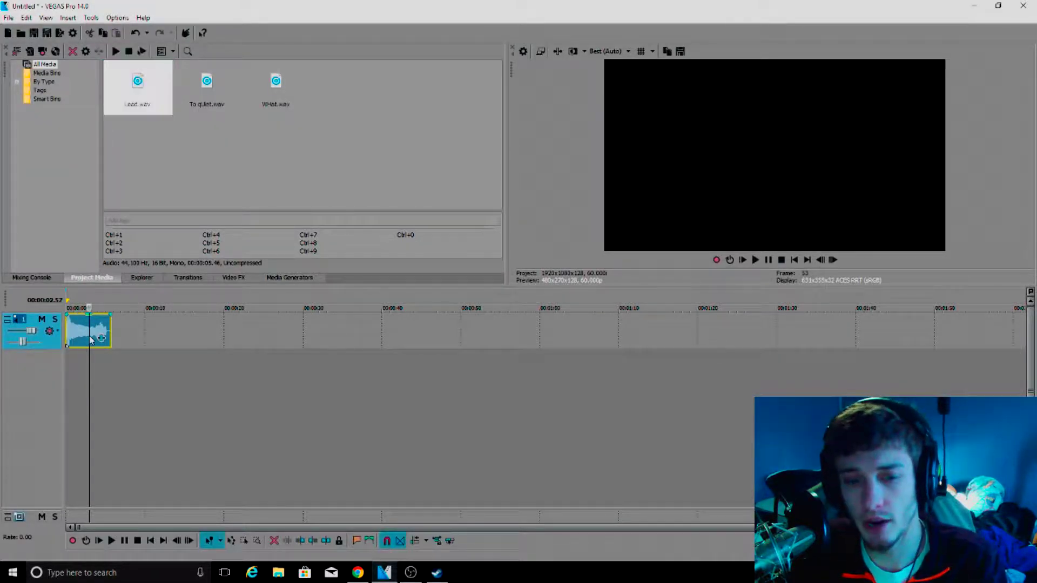
{"action": "key", "text": "Delete"}
{"action": "left_click_drag", "start_coordinate": [208, 94], "coordinate": [62, 342]}
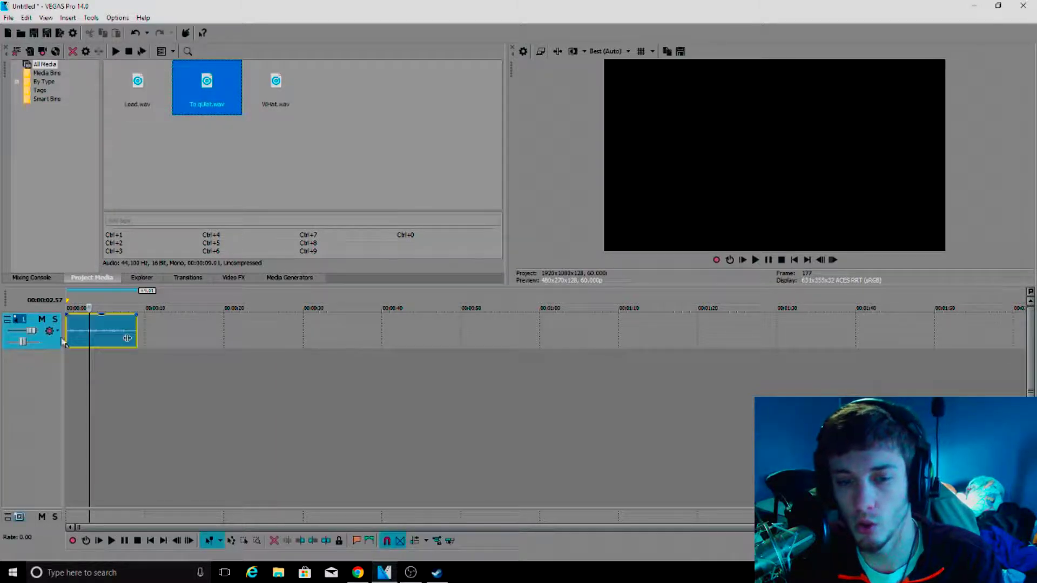
Play back the To qUiet clip from its start and pause it
{"action": "left_click", "coordinate": [70, 344]}
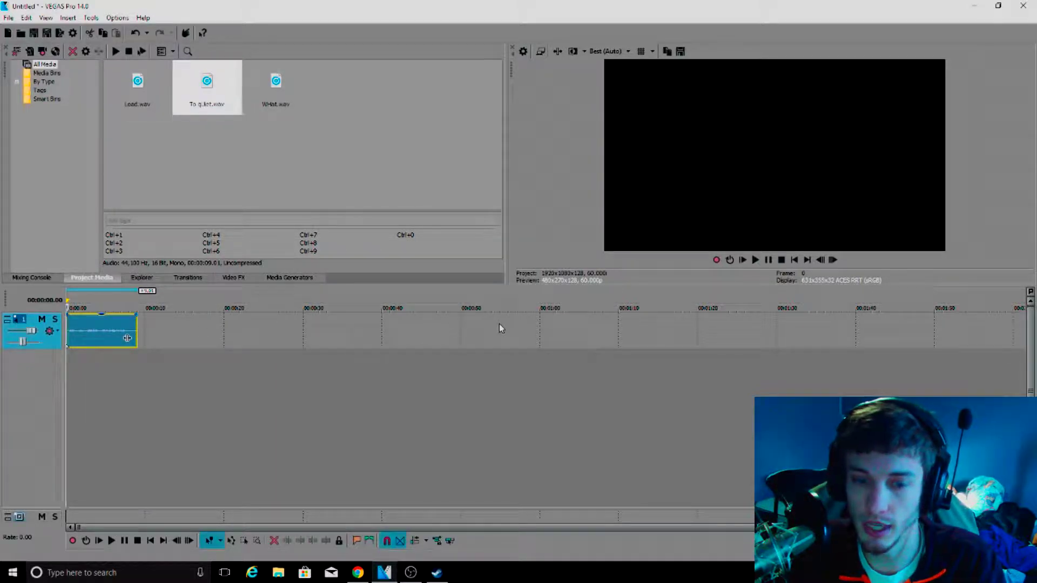
{"action": "left_click", "coordinate": [755, 260]}
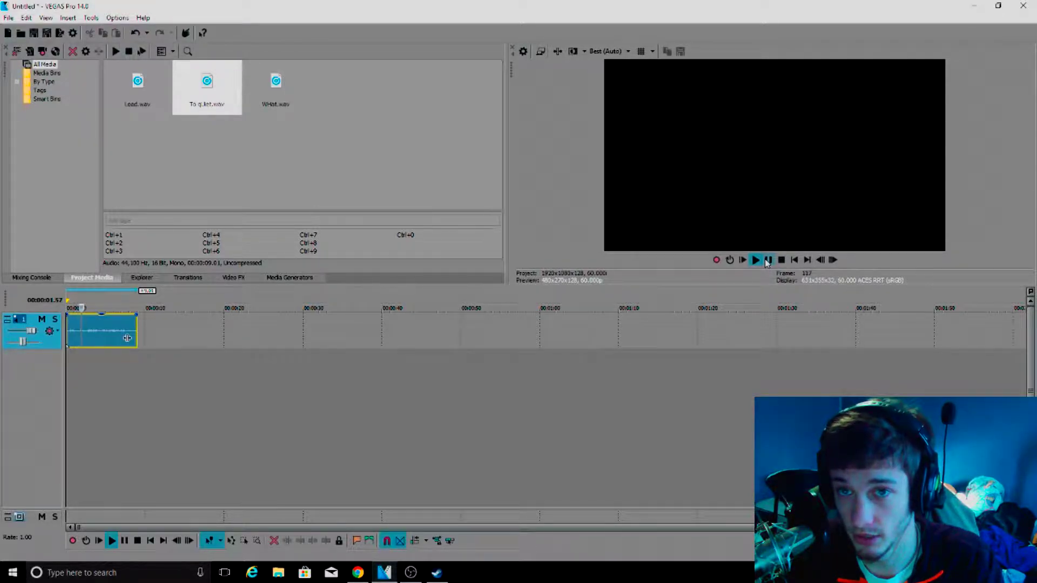
{"action": "left_click", "coordinate": [767, 261]}
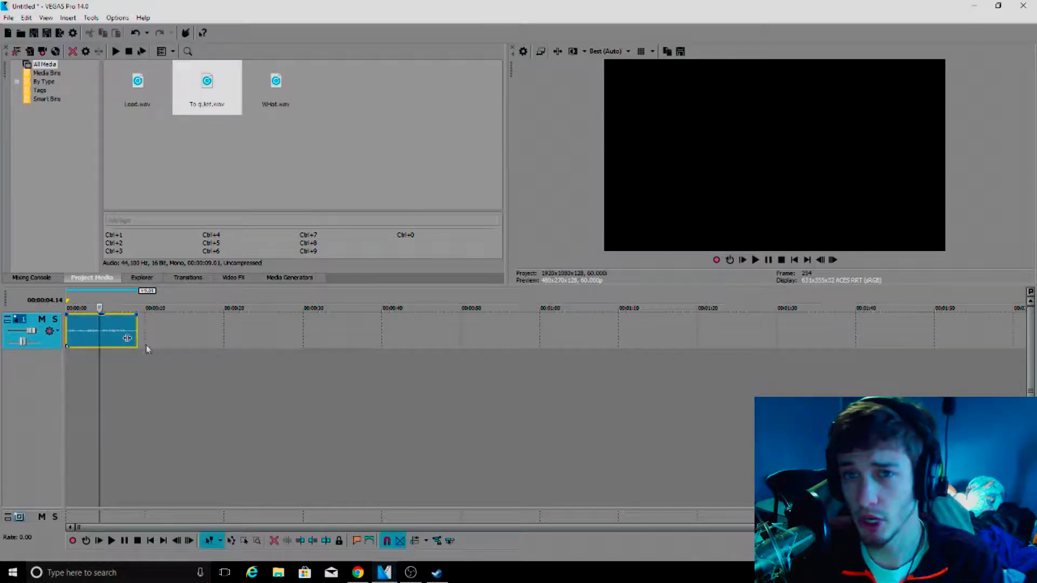
Show the mixing console and play the To qUiet clip again to check its level meters
{"action": "left_click", "coordinate": [24, 278]}
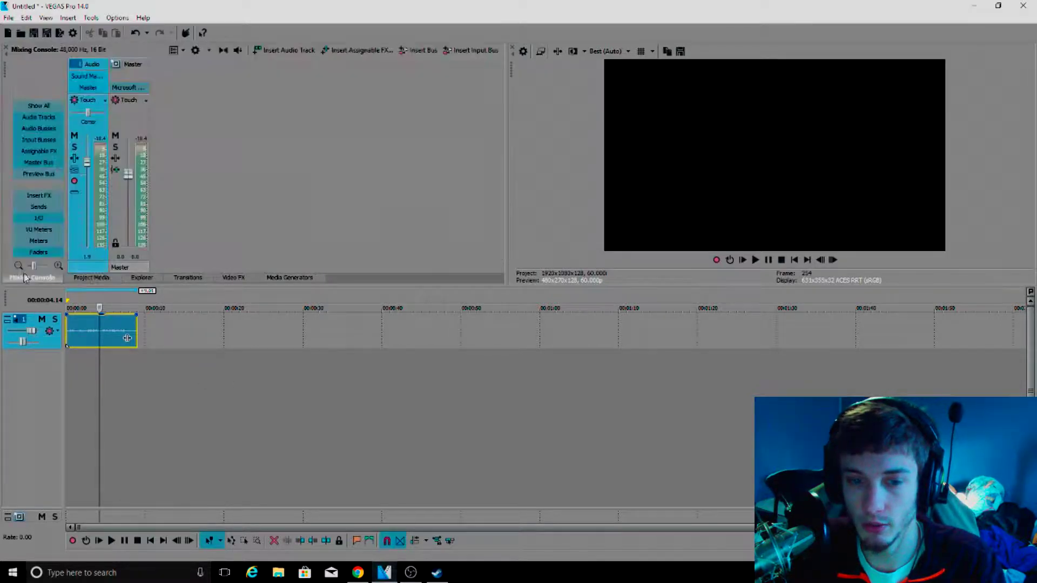
{"action": "left_click", "coordinate": [73, 324]}
{"action": "key", "text": "space"}
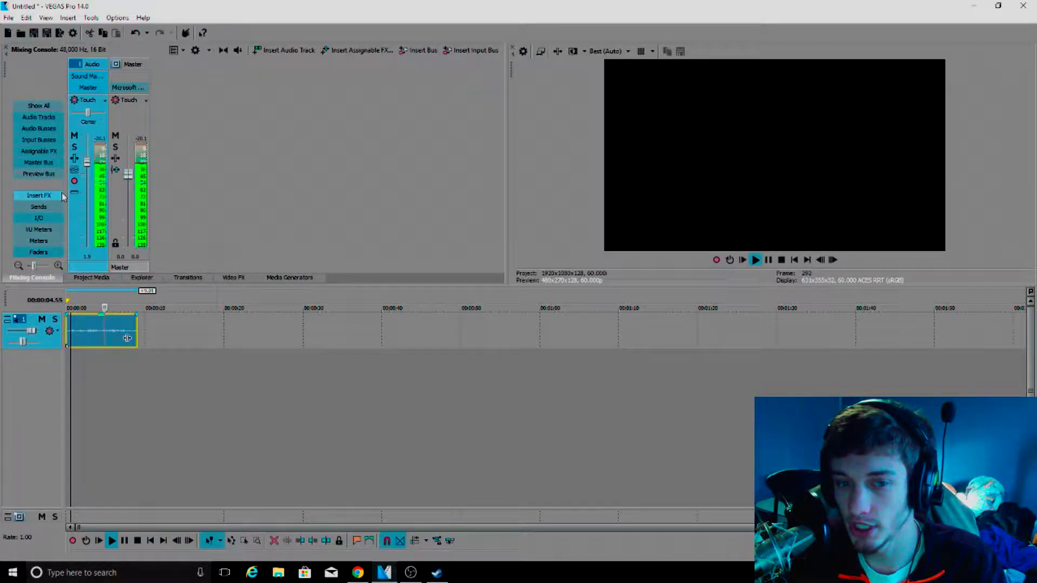
{"action": "key", "text": "space"}
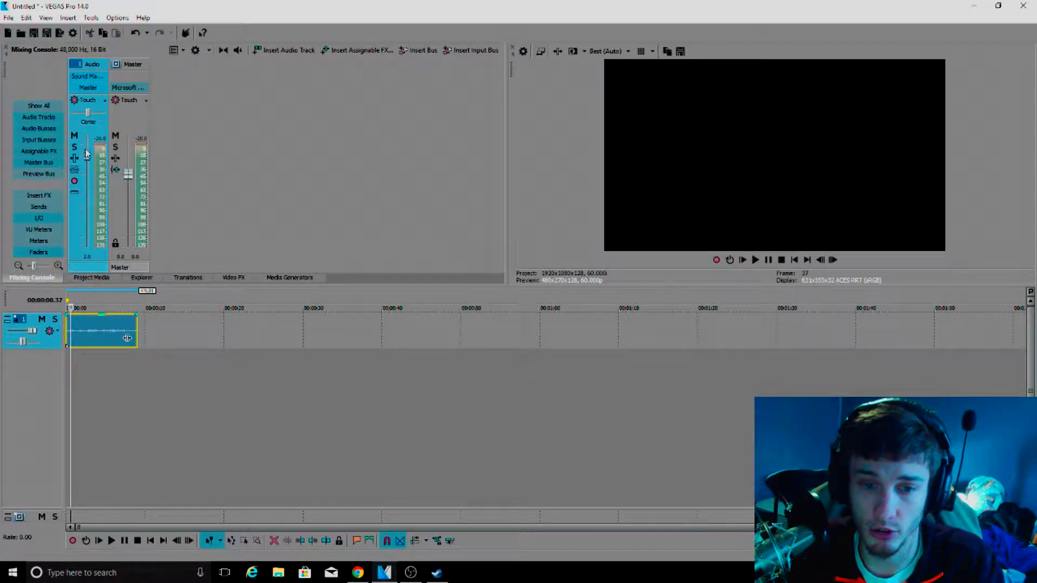
Preview the clip with the track volume raised to 12 dB in the mixer, and bring the volume back to 2 dB
{"action": "scroll", "coordinate": [86, 158], "scroll_direction": "up", "scroll_amount": 5}
{"action": "key", "text": "space"}
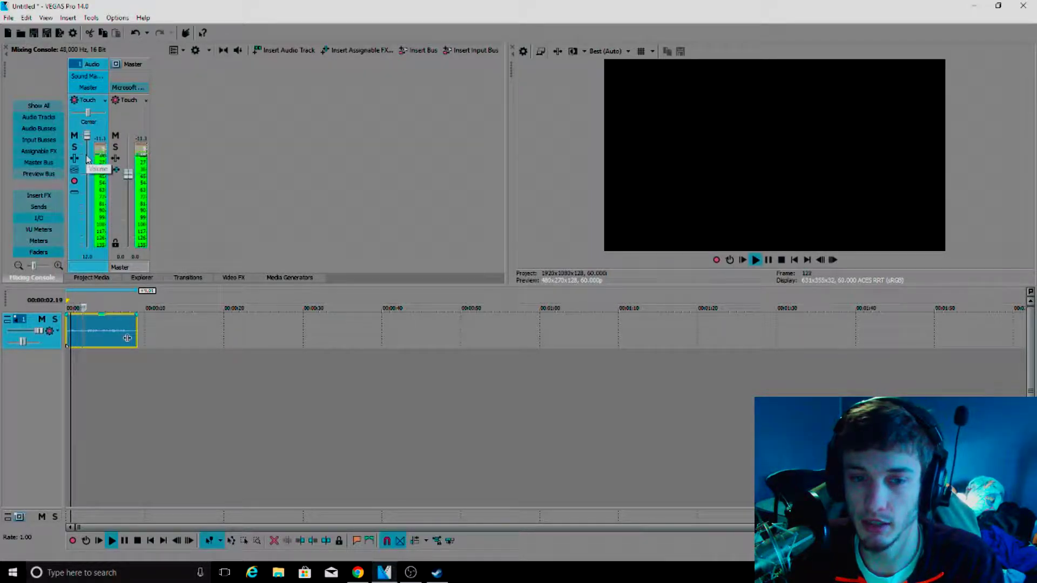
{"action": "scroll", "coordinate": [87, 157], "scroll_direction": "down", "scroll_amount": 5}
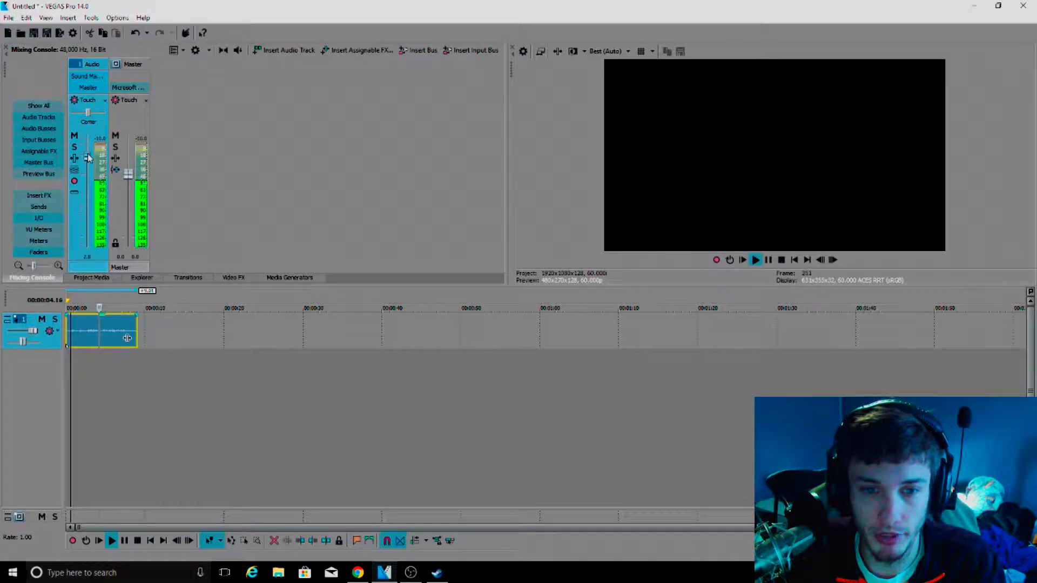
{"action": "key", "text": "space"}
Try lowering the To qUiet clip's gain on the timeline to about -1.7 dB, and play the clip
{"action": "left_click_drag", "start_coordinate": [103, 320], "coordinate": [105, 323]}
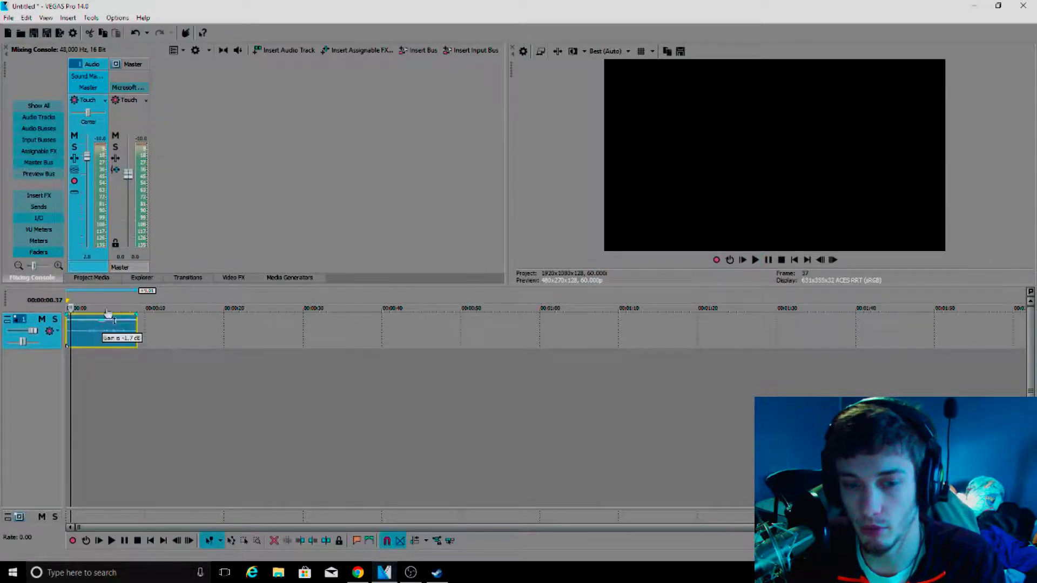
{"action": "left_click", "coordinate": [100, 308]}
{"action": "key", "text": "space"}
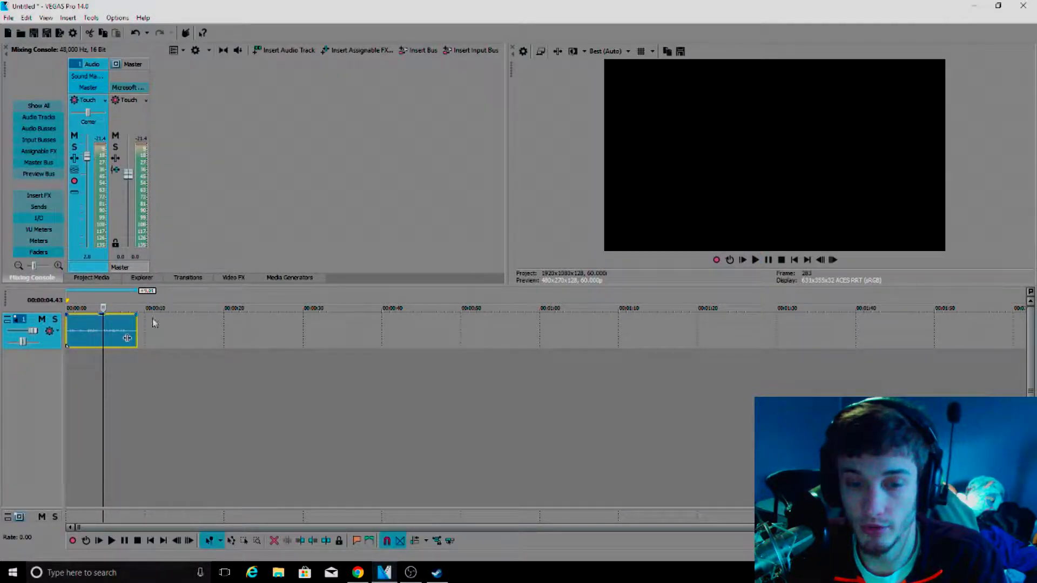
Add the Volume plug-in to the To qUiet clip's audio event effects and set it to about 4.8 dB
{"action": "left_click", "coordinate": [127, 338]}
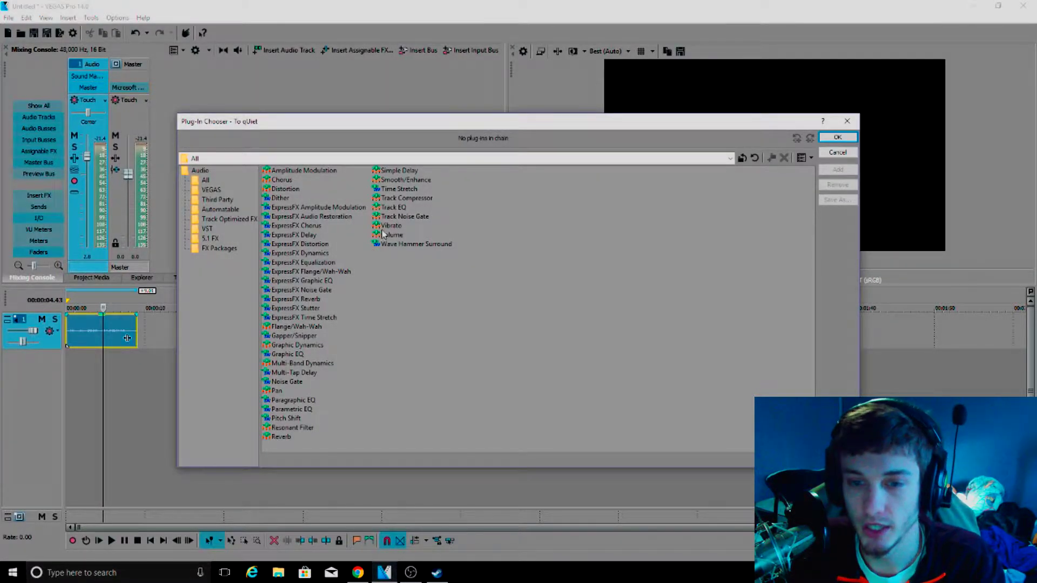
{"action": "double_click", "coordinate": [388, 235]}
{"action": "key", "text": "Return"}
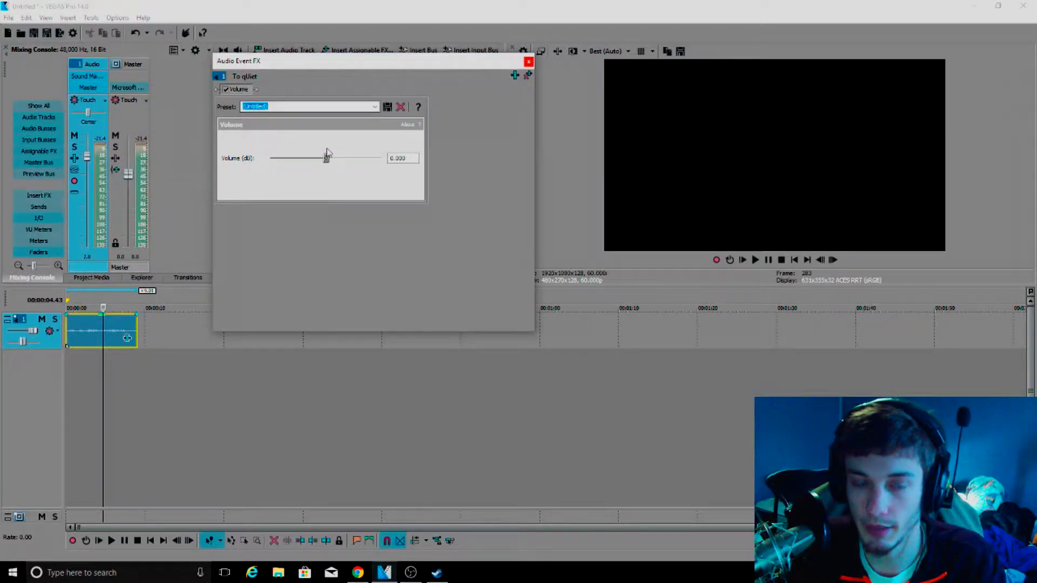
{"action": "left_click_drag", "start_coordinate": [326, 159], "coordinate": [367, 159]}
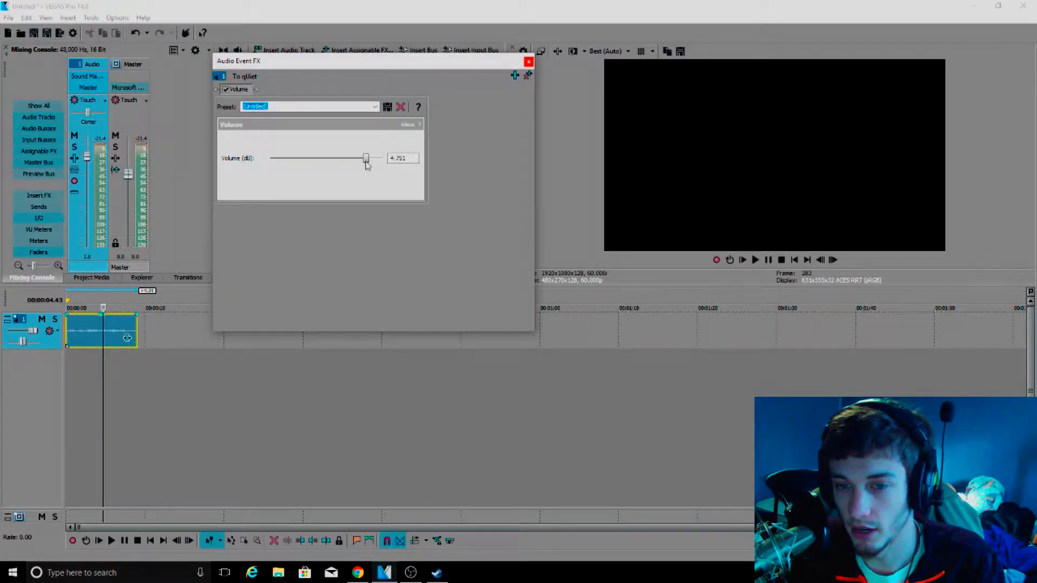
Play the clip from its start while raising its Volume effect to about 5.3 dB, and close the effect window
{"action": "left_click", "coordinate": [73, 337]}
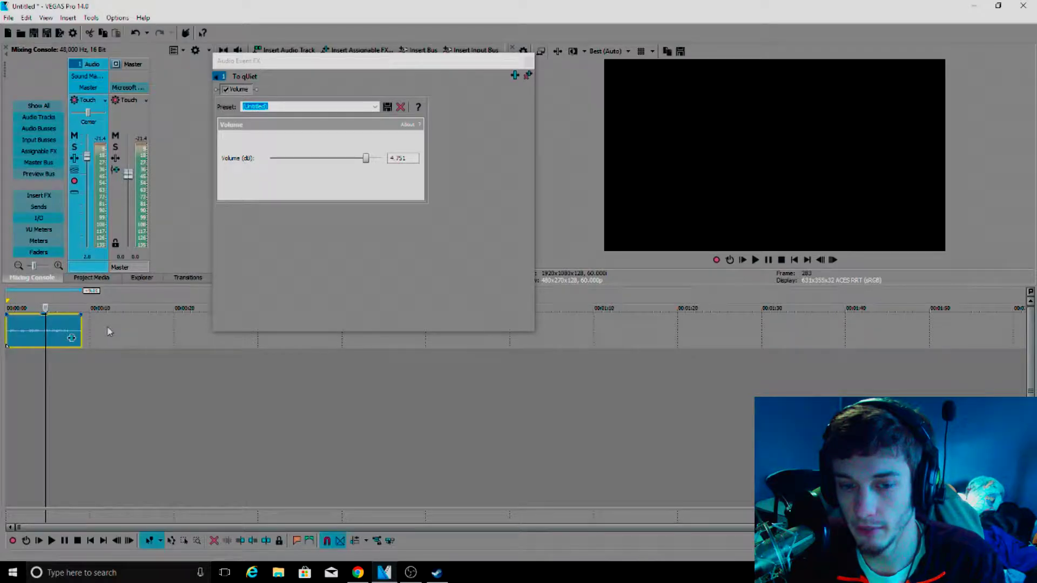
{"action": "key", "text": "space"}
{"action": "left_click_drag", "start_coordinate": [365, 158], "coordinate": [373, 161]}
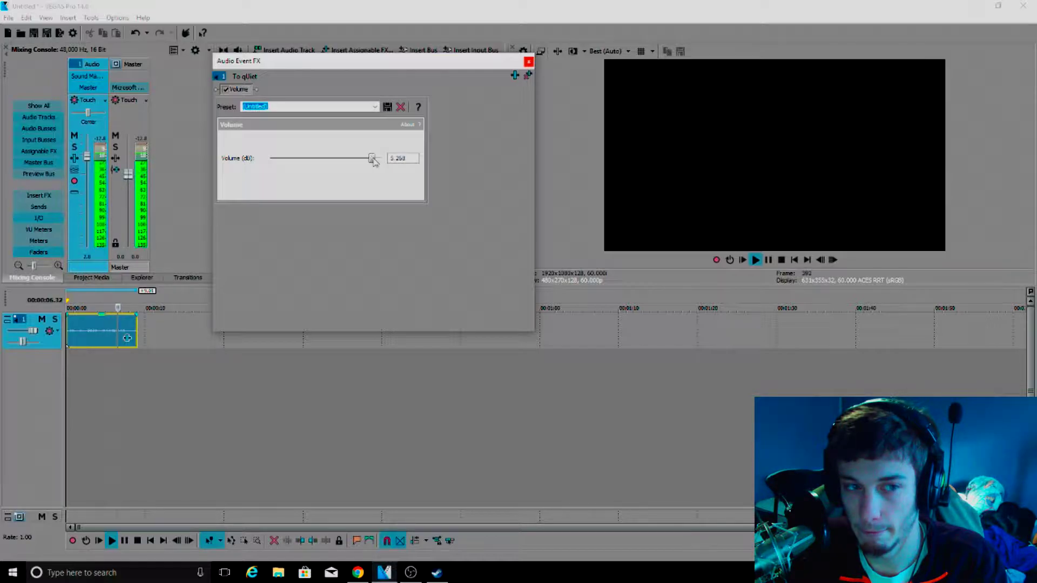
{"action": "left_click", "coordinate": [528, 61]}
{"action": "key", "text": "space"}
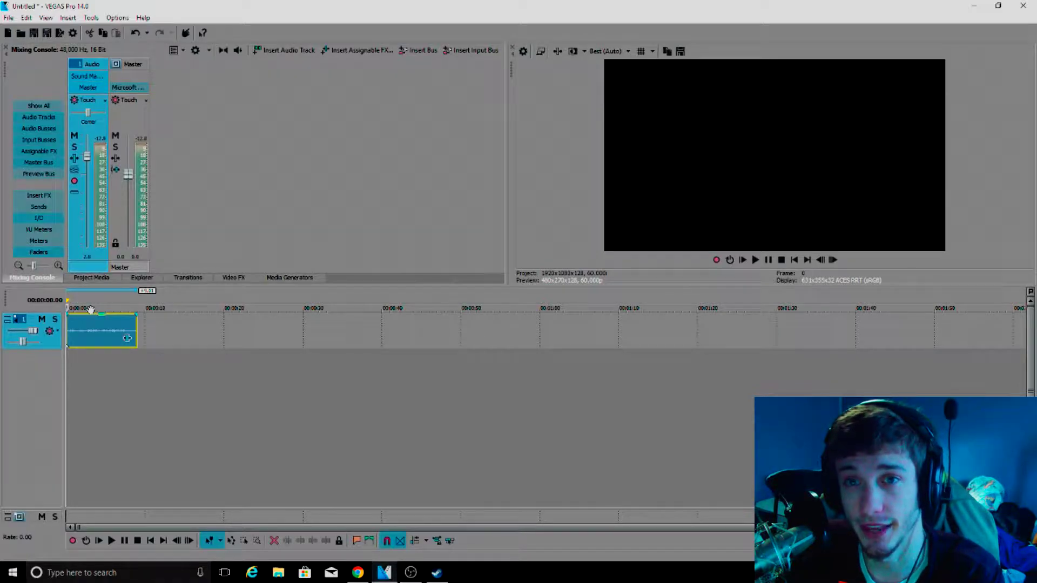
Replace the To qUiet clip on the audio track with WHat.wav from the project media
{"action": "left_click", "coordinate": [87, 329]}
{"action": "key", "text": "Delete"}
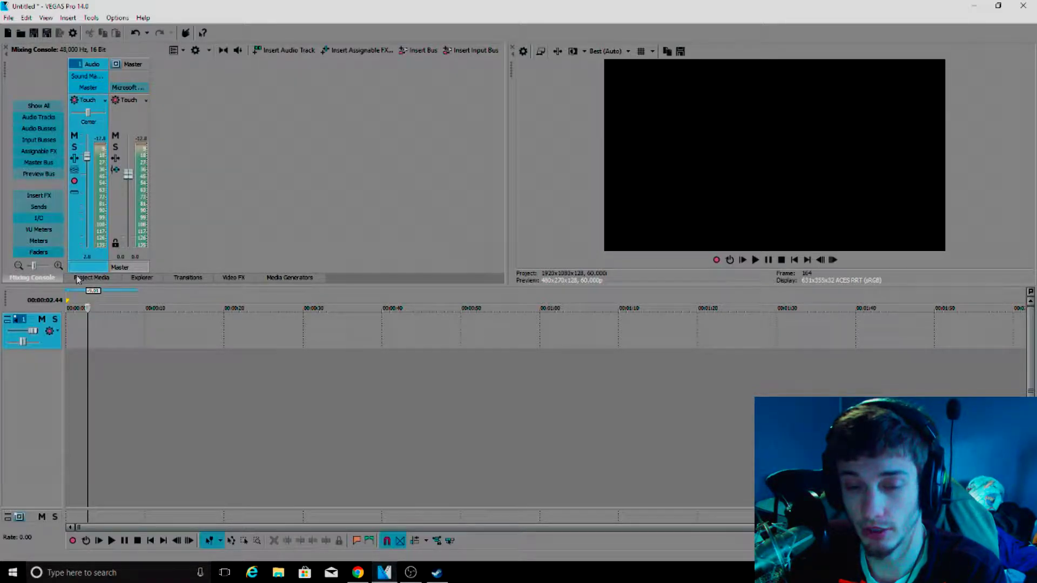
{"action": "left_click", "coordinate": [77, 278]}
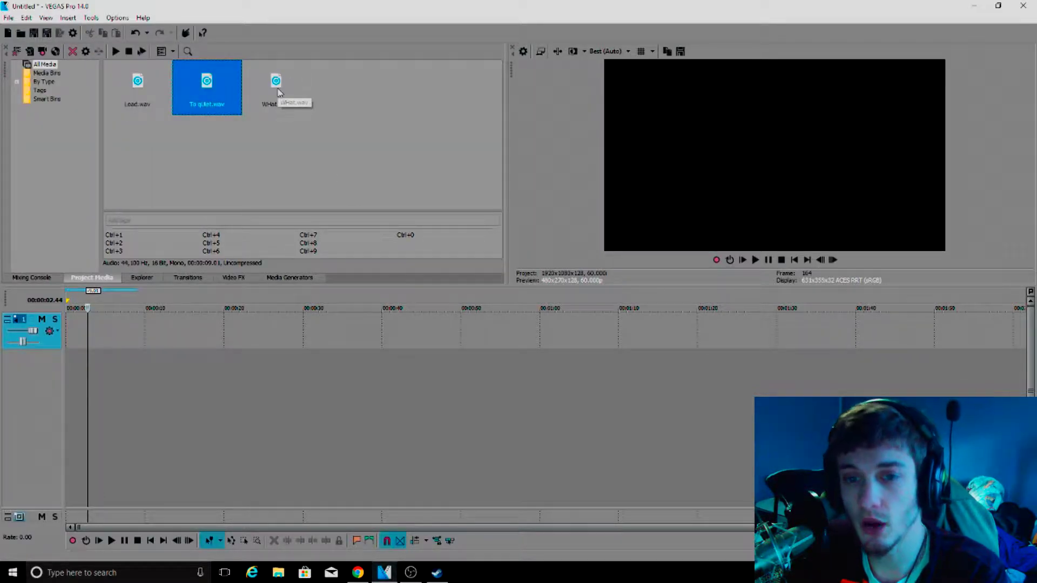
{"action": "left_click_drag", "start_coordinate": [279, 89], "coordinate": [38, 330]}
Play back the WHat clip from near its start and pause it before its end
{"action": "left_click", "coordinate": [69, 325]}
{"action": "key", "text": "space"}
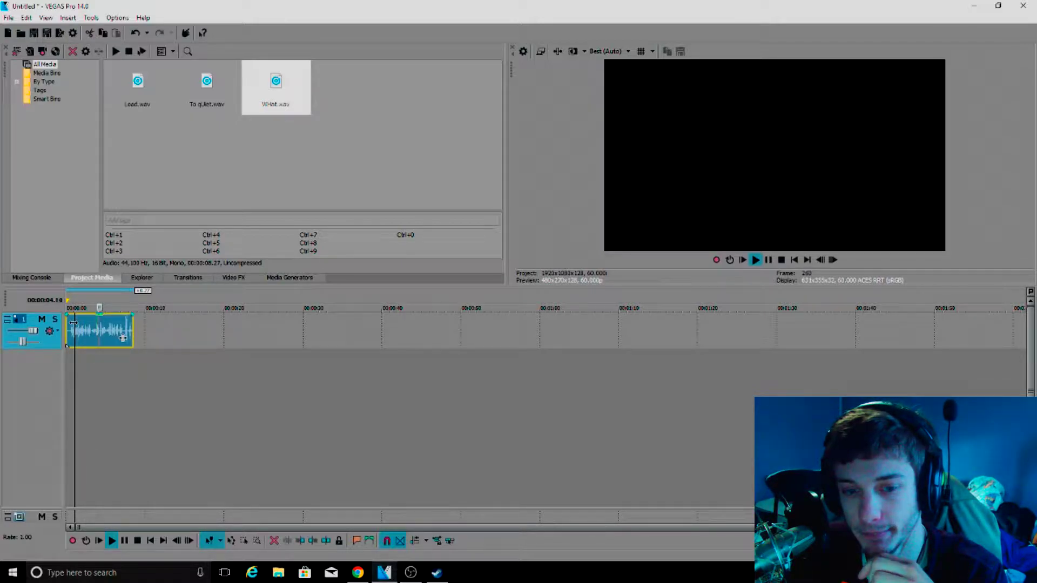
{"action": "left_click", "coordinate": [769, 261]}
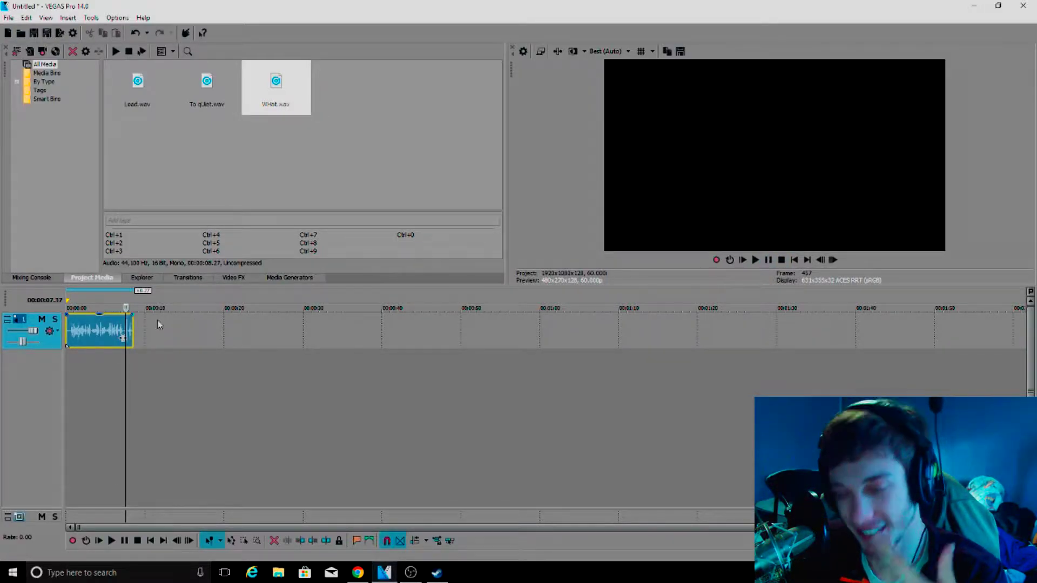
Play the WHat clip from near its start while lowering the audio track's volume to about 1.3 dB, and stop playback
{"action": "left_click", "coordinate": [73, 307]}
{"action": "left_click", "coordinate": [48, 277]}
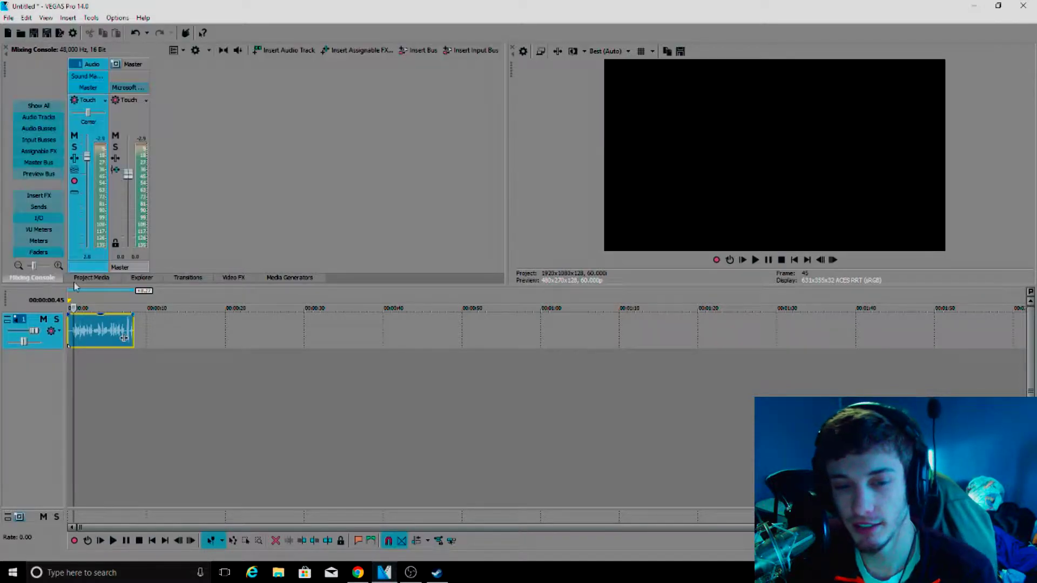
{"action": "left_click_drag", "start_coordinate": [88, 149], "coordinate": [87, 162]}
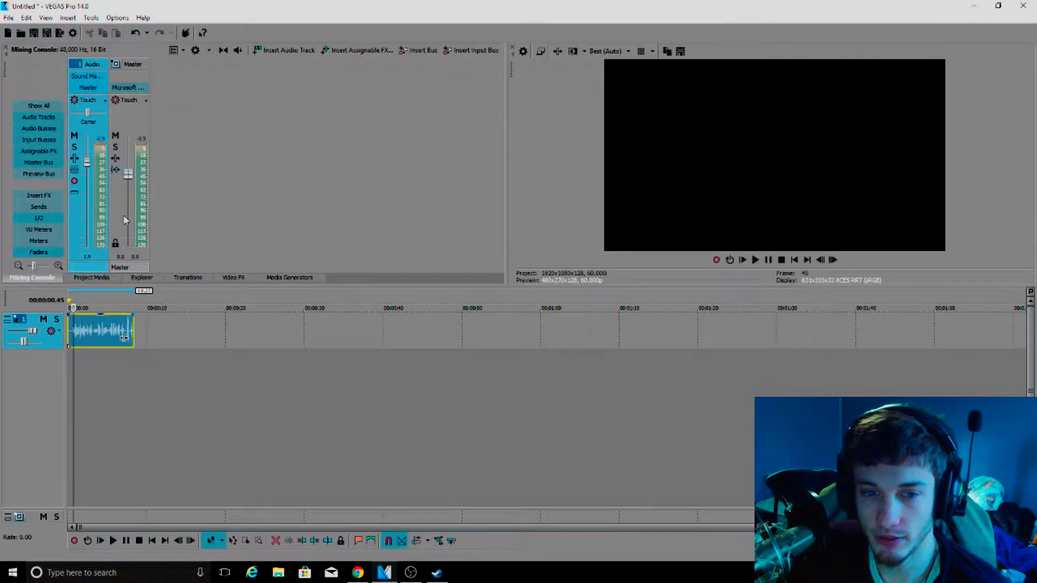
{"action": "key", "text": "space"}
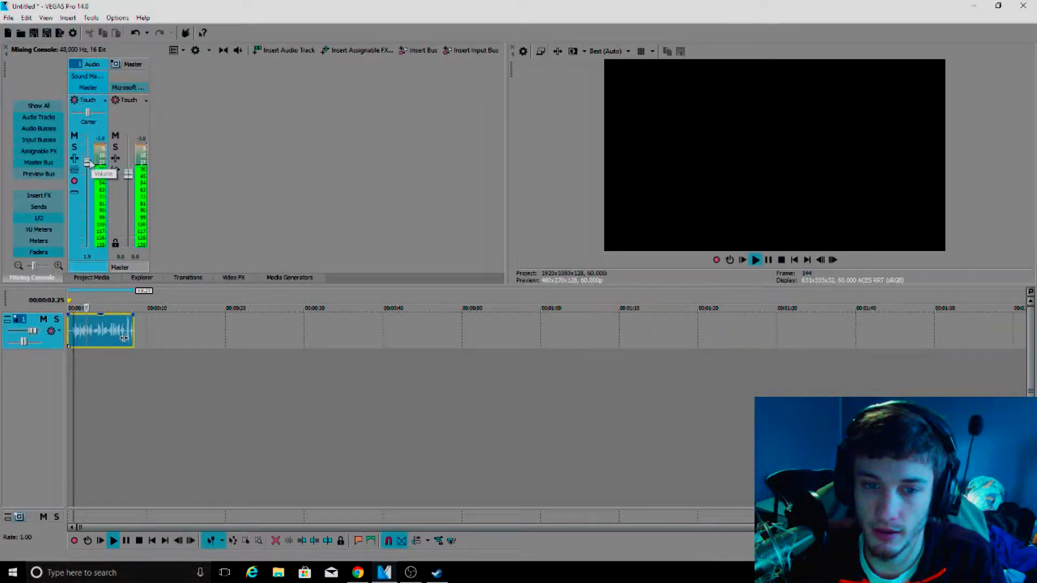
{"action": "left_click_drag", "start_coordinate": [88, 164], "coordinate": [90, 171]}
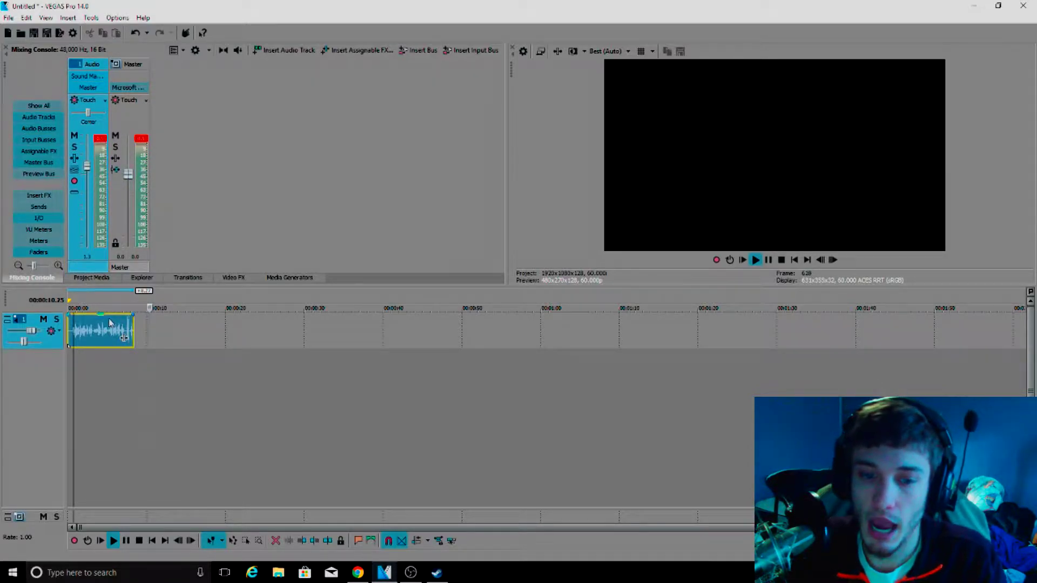
{"action": "key", "text": "space"}
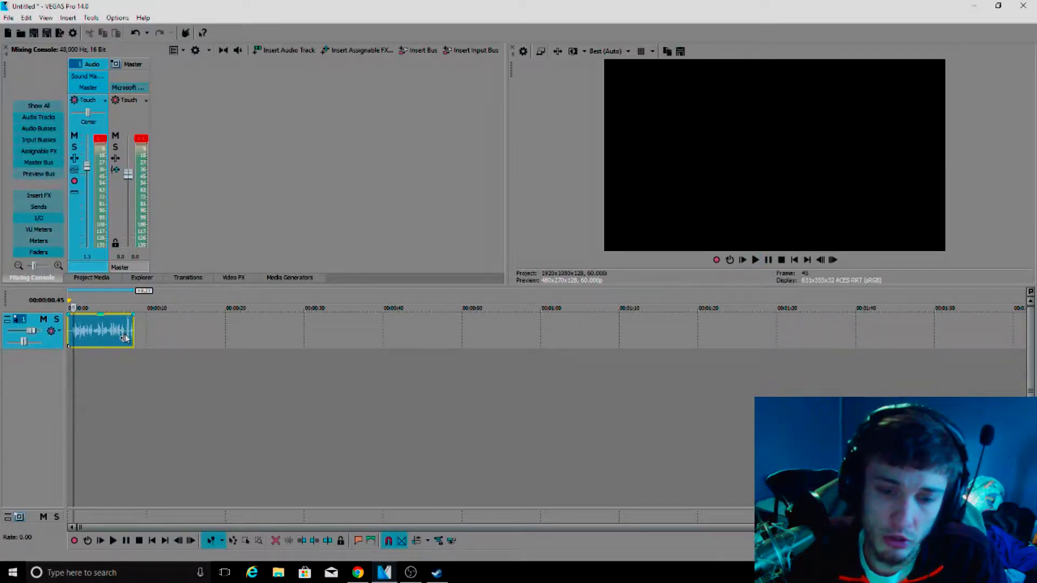
Lower the WHat clip's own gain slightly, and play the clip from the beginning of the timeline to hear it
{"action": "left_click", "coordinate": [87, 277]}
{"action": "left_click", "coordinate": [124, 338]}
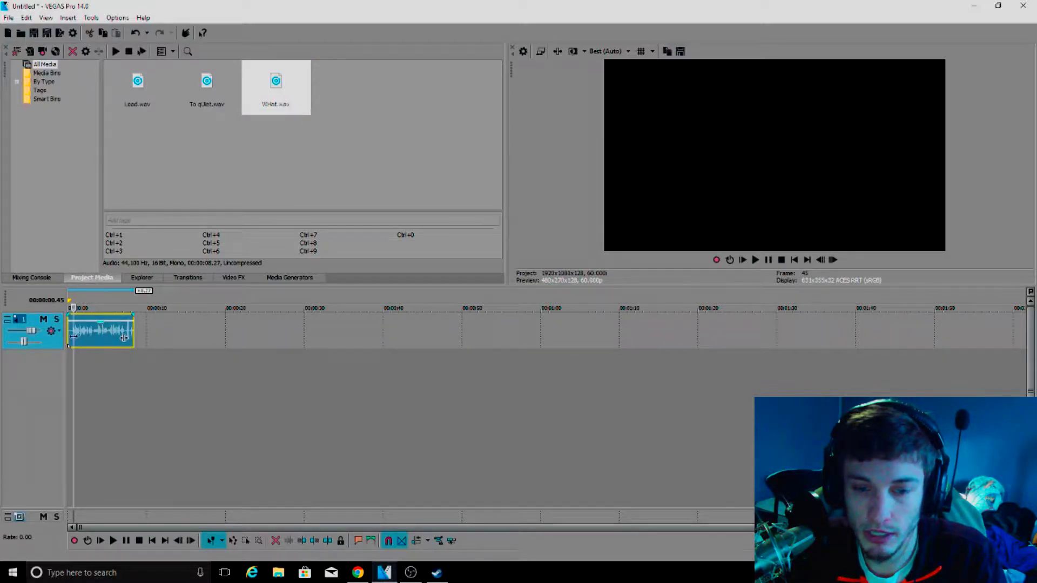
{"action": "key", "text": "Home"}
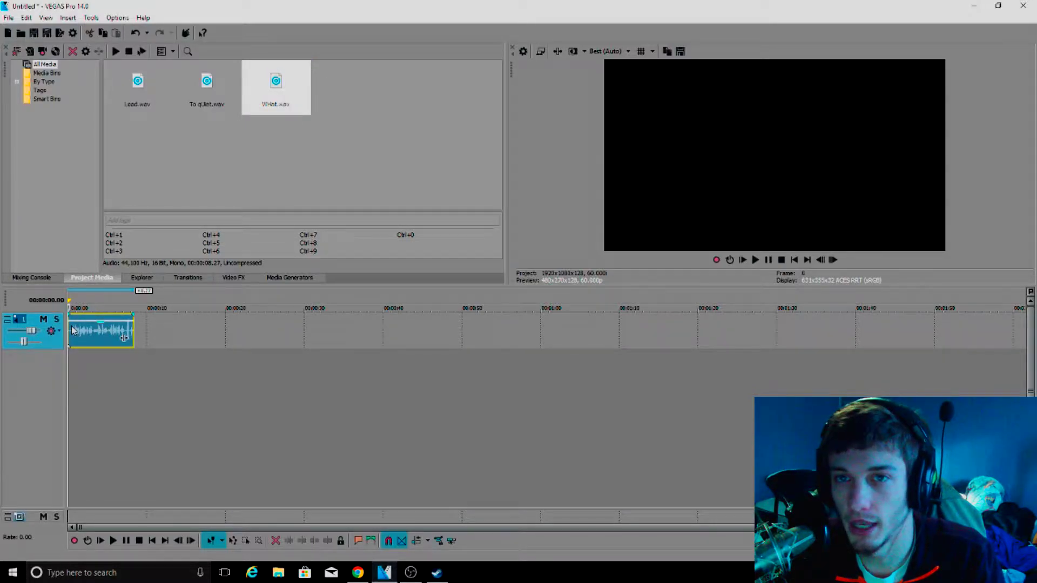
{"action": "key", "text": "space"}
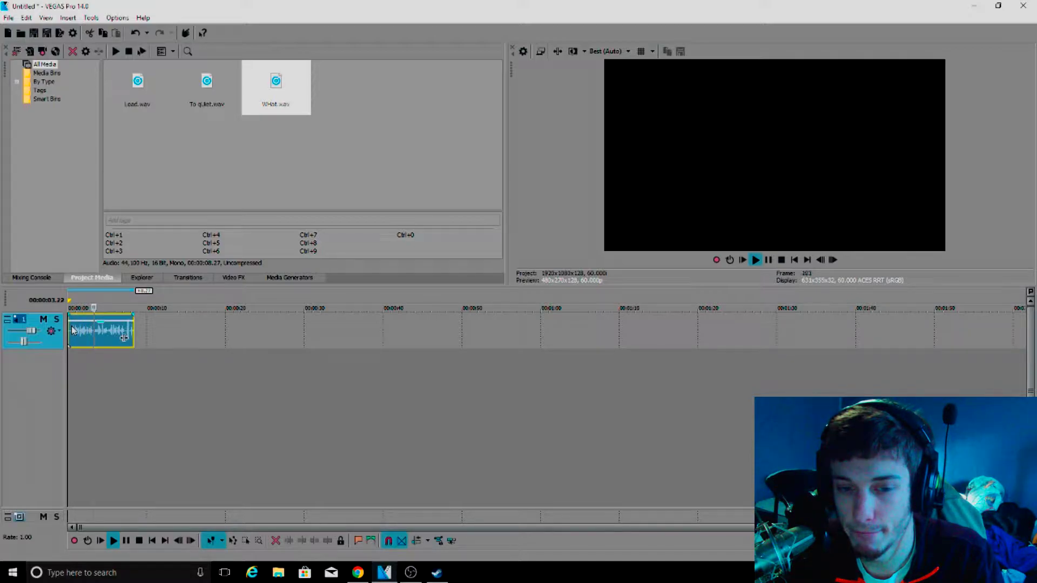
{"action": "key", "text": "space"}
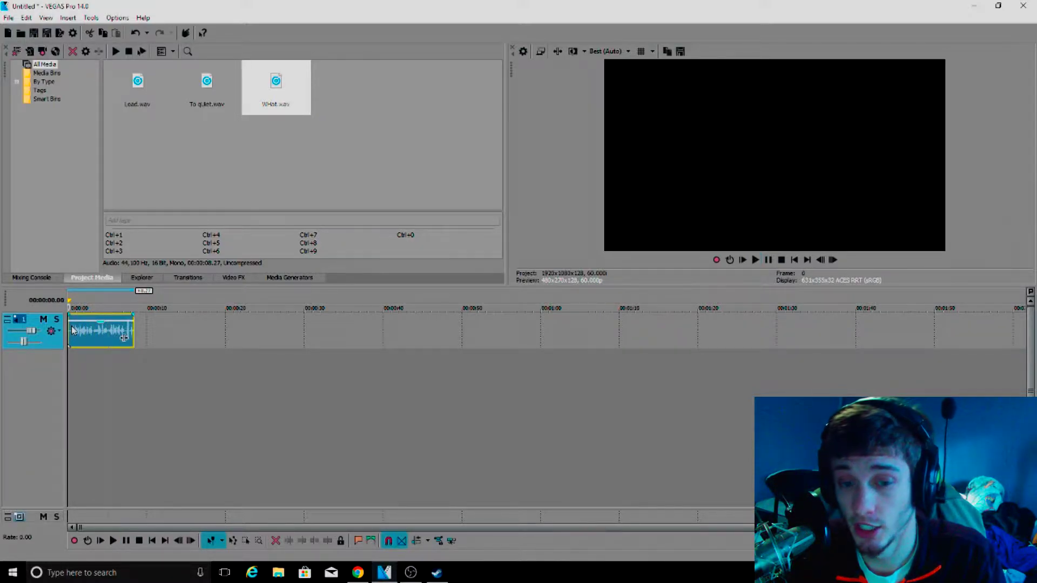
Raise the audio track's volume to about 4.5 dB and bring the WHat clip's gain back up to its full level
{"action": "left_click", "coordinate": [24, 280]}
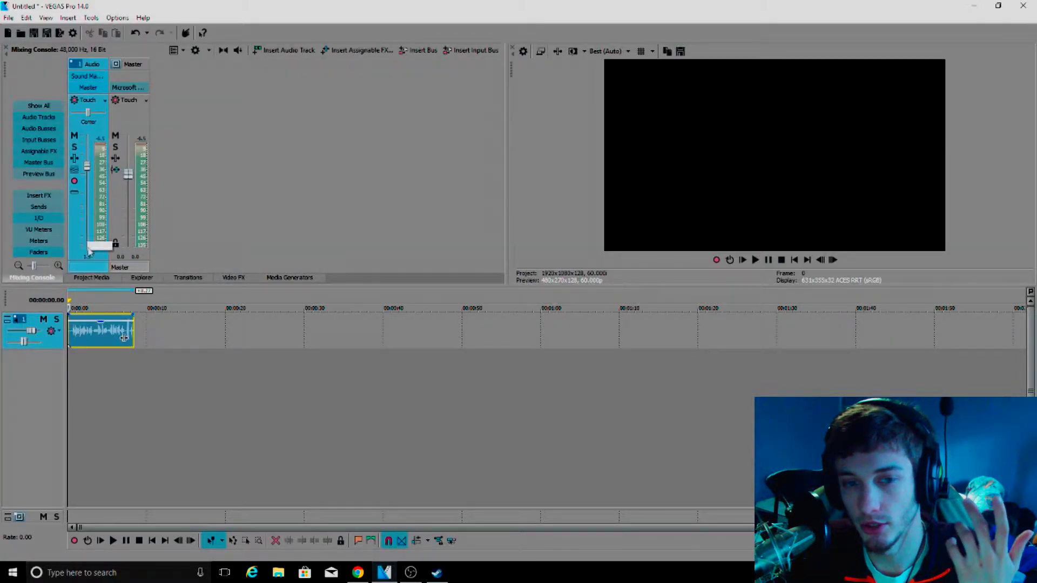
{"action": "left_click_drag", "start_coordinate": [109, 324], "coordinate": [110, 326]}
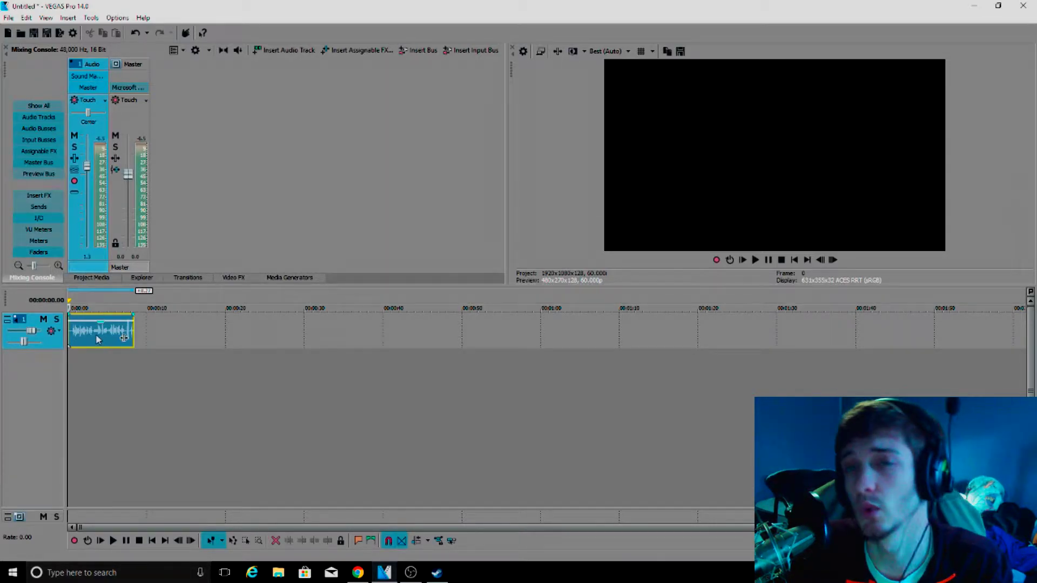
{"action": "left_click_drag", "start_coordinate": [86, 165], "coordinate": [87, 149]}
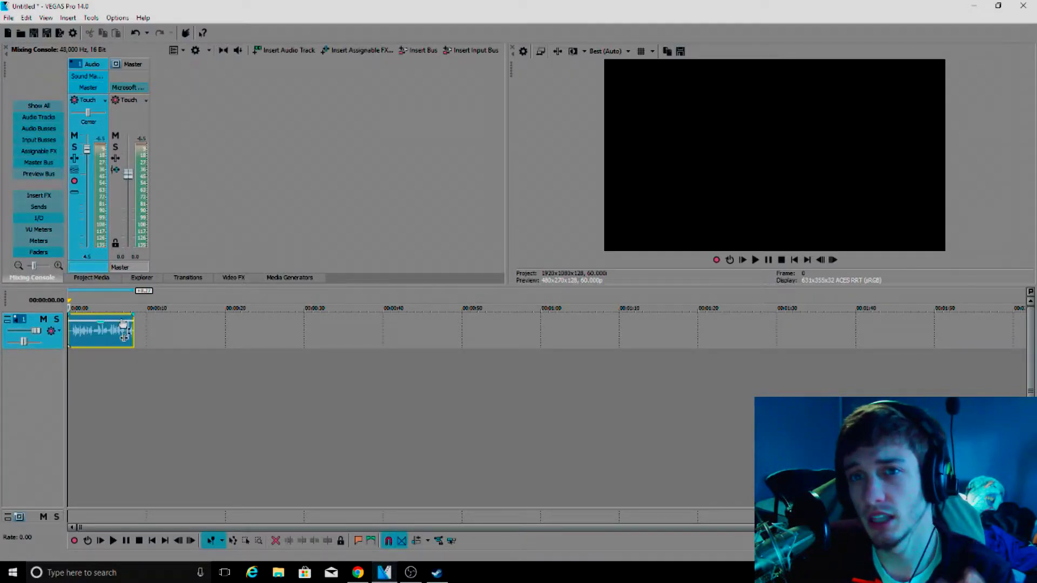
{"action": "mouse_move", "coordinate": [105, 318]}
{"action": "left_mouse_down"}
{"action": "mouse_move", "coordinate": [105, 327]}
{"action": "mouse_move", "coordinate": [111, 300]}
{"action": "mouse_move", "coordinate": [109, 313]}
{"action": "left_mouse_up"}
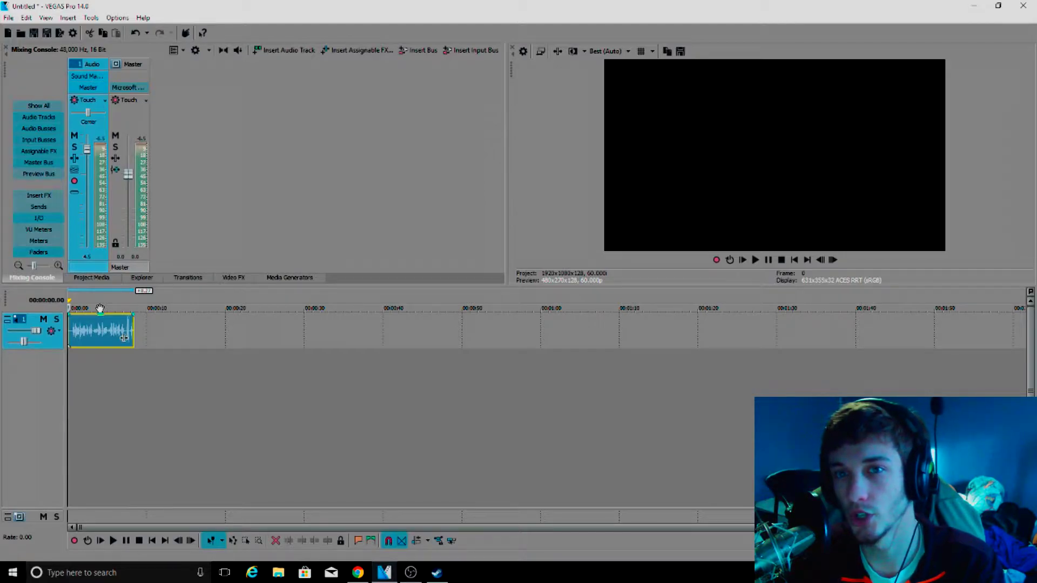
Add the Volume plug-in to the WHat clip's audio event effects, and close the effect window
{"action": "left_click", "coordinate": [124, 338]}
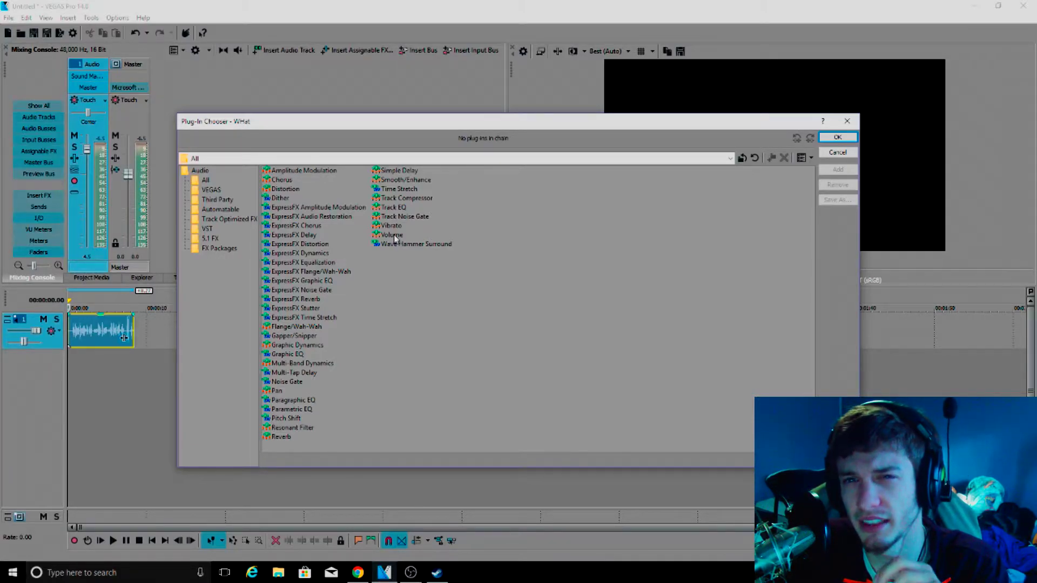
{"action": "double_click", "coordinate": [391, 235]}
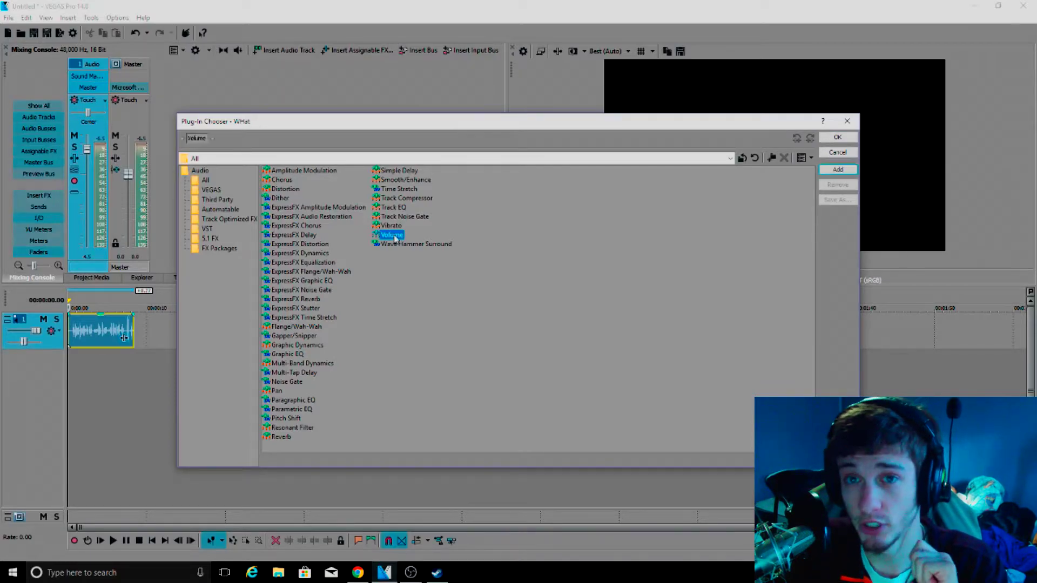
{"action": "left_click", "coordinate": [837, 138]}
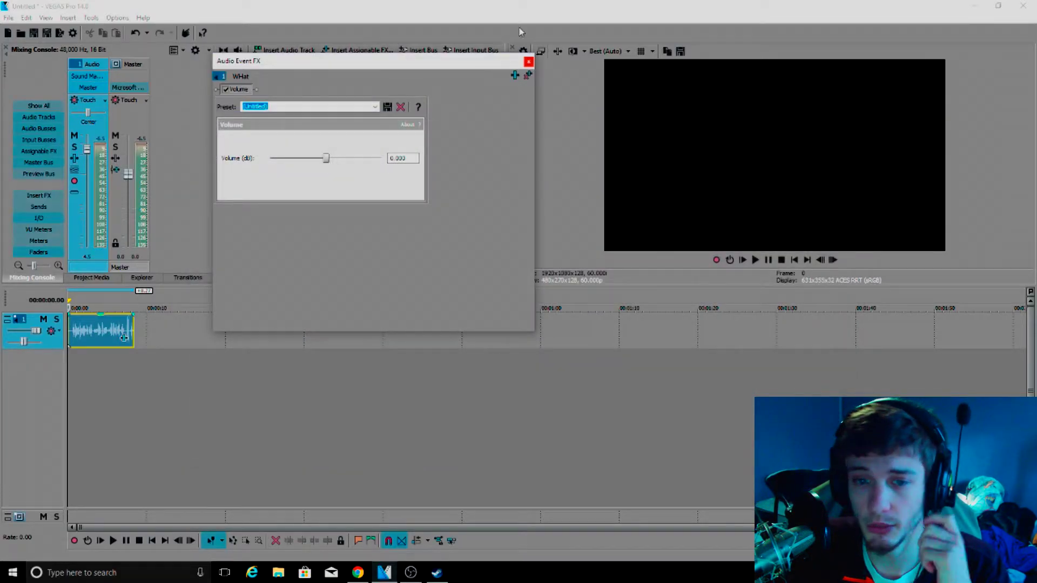
{"action": "left_click", "coordinate": [528, 61]}
Delete the WHat clip from the audio track and select Load.wav in the project media
{"action": "left_click", "coordinate": [88, 277]}
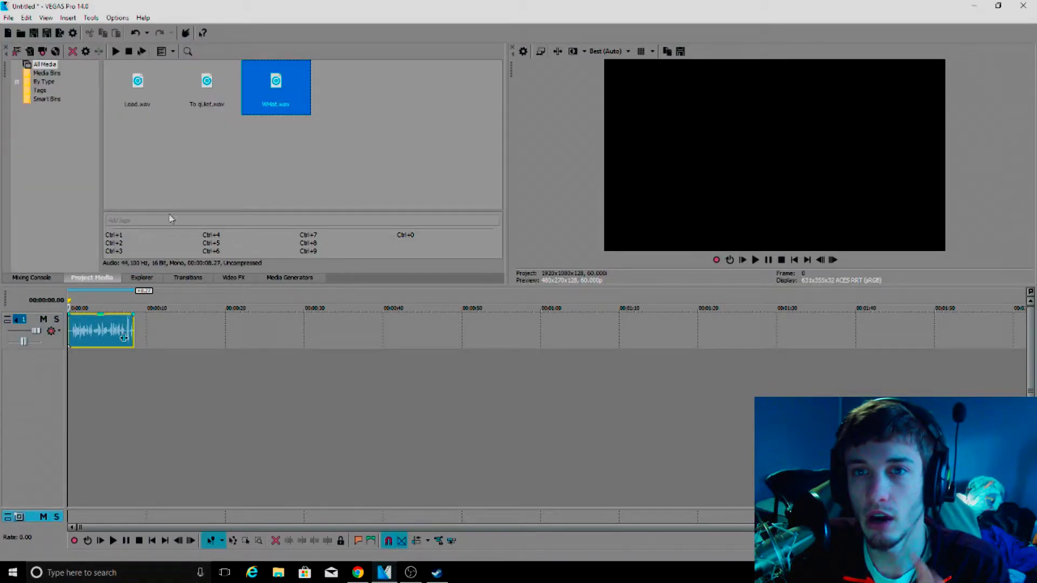
{"action": "left_click", "coordinate": [101, 330]}
{"action": "key", "text": "Delete"}
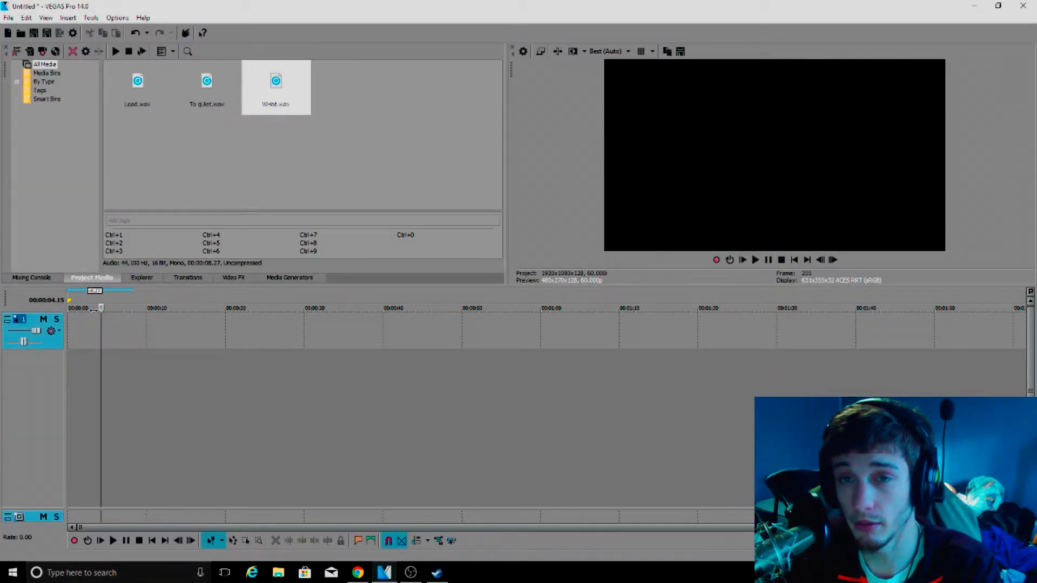
{"action": "left_click", "coordinate": [138, 81]}
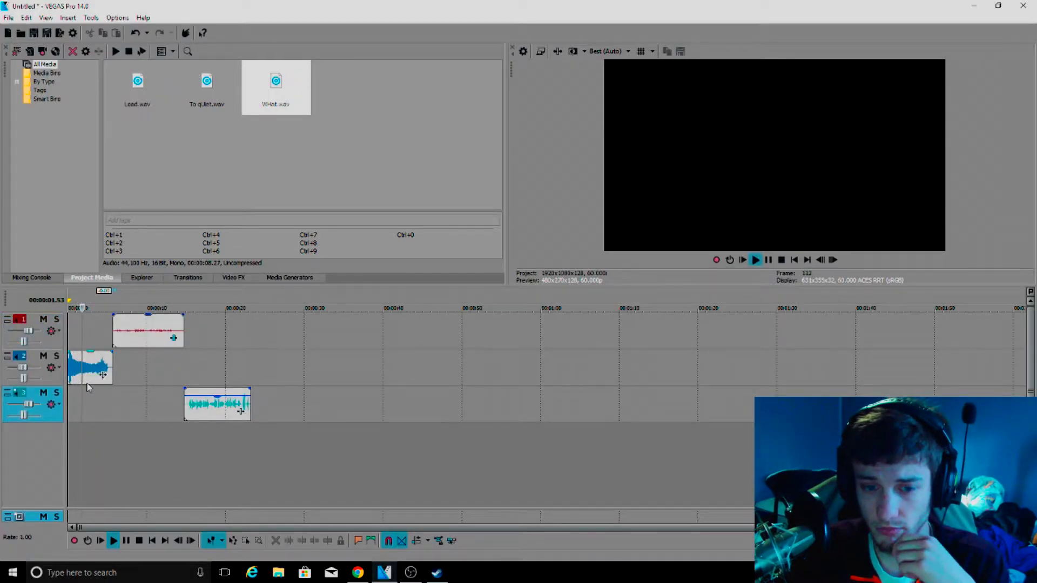
Lower the volume of the loud clip's track during playback of the three clips, and pause partway through the third clip
{"action": "left_click_drag", "start_coordinate": [23, 368], "coordinate": [20, 368]}
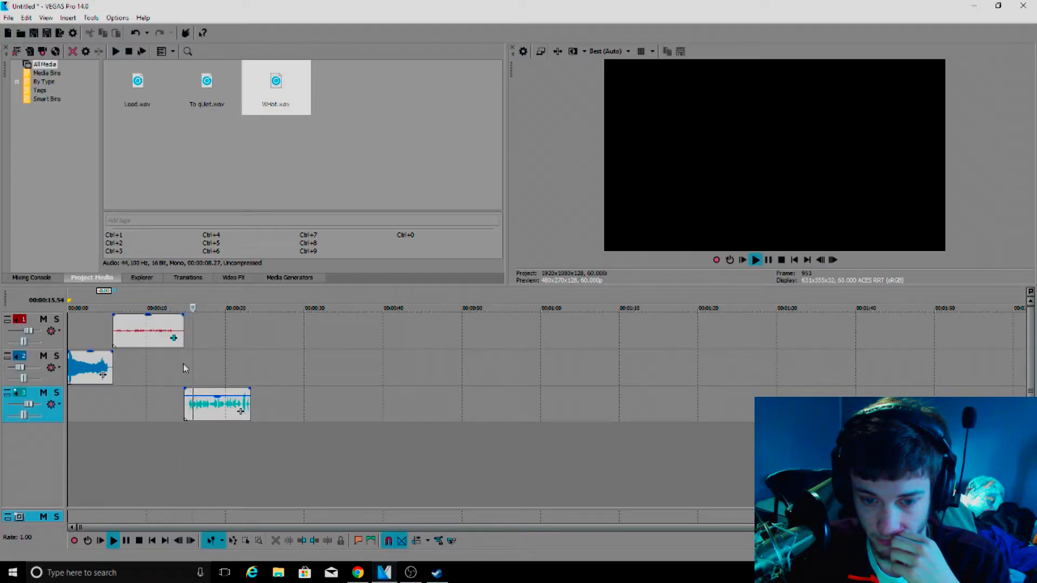
{"action": "left_click", "coordinate": [769, 260]}
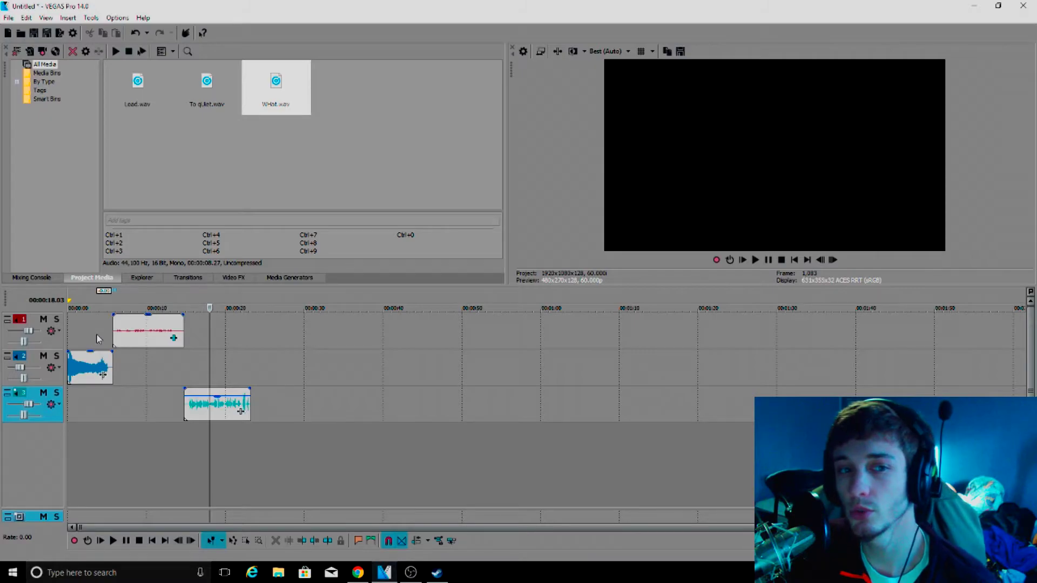
Look through the plug-ins available for the To qUiet clip's audio event effects, including ExpressFX Equalization, and close the windows without adding any
{"action": "left_click", "coordinate": [173, 338]}
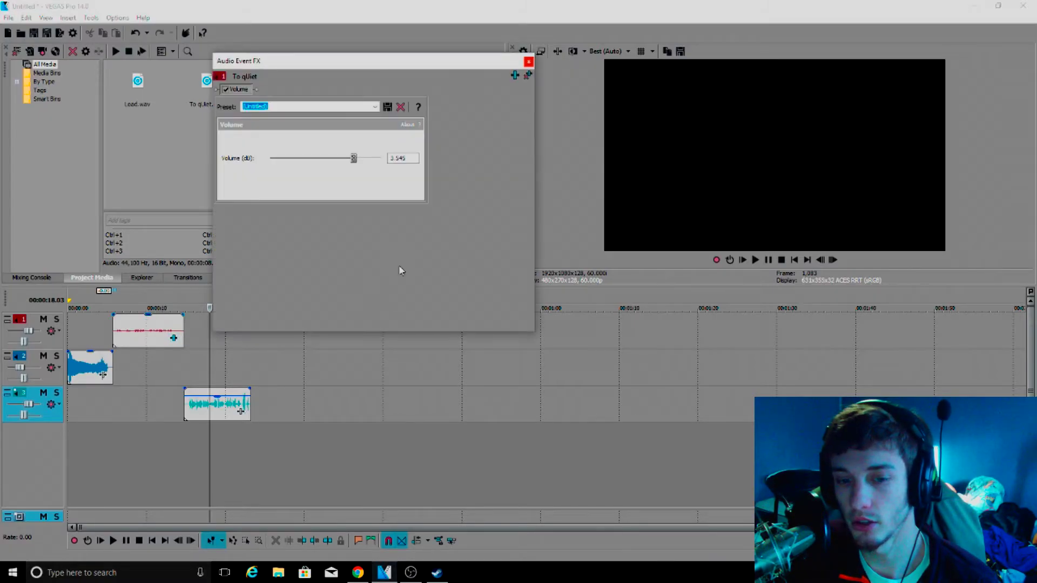
{"action": "left_click", "coordinate": [514, 75]}
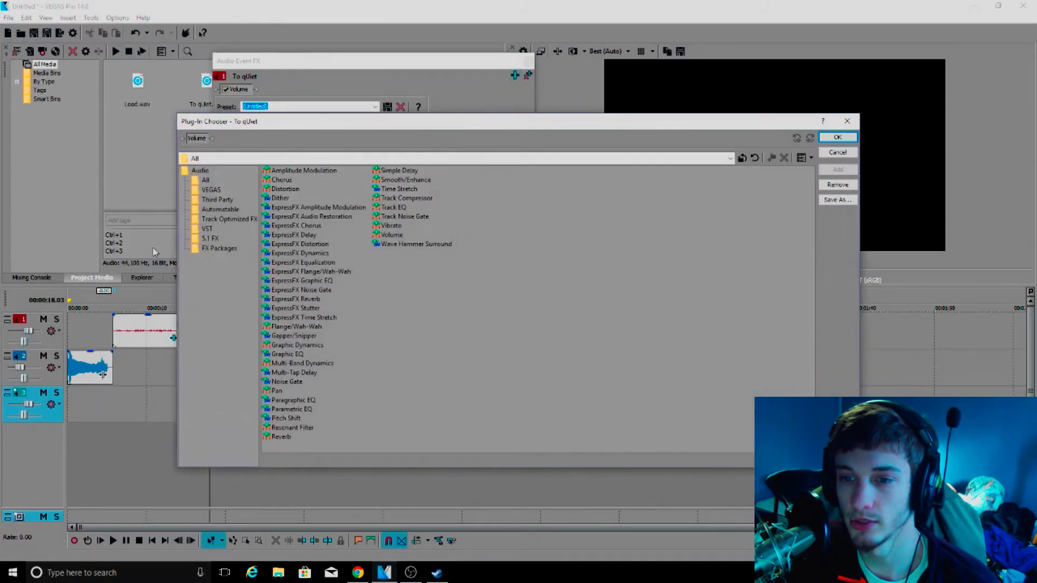
{"action": "left_click", "coordinate": [311, 234]}
{"action": "left_click", "coordinate": [311, 226]}
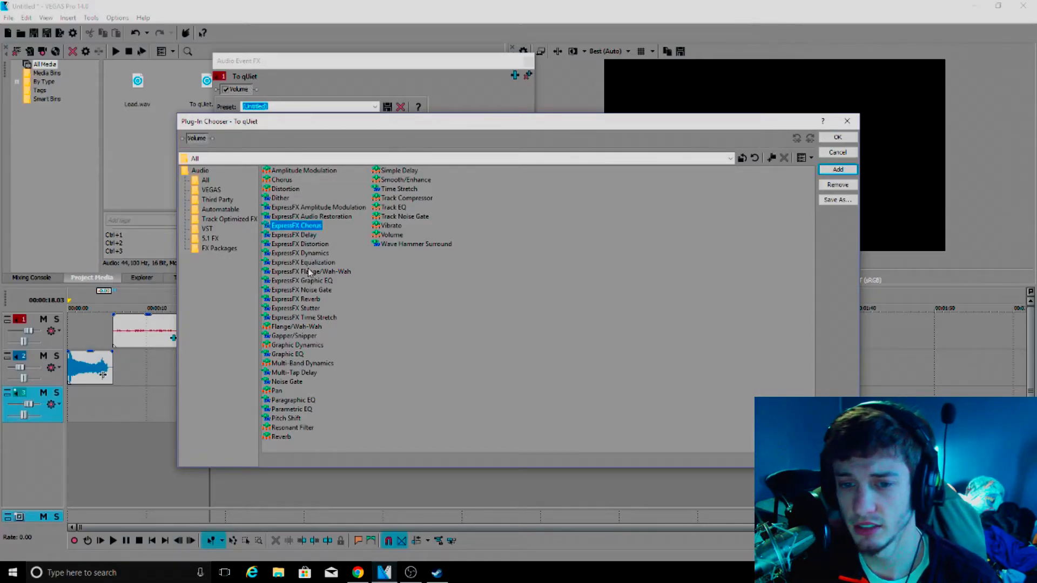
{"action": "left_click", "coordinate": [333, 263]}
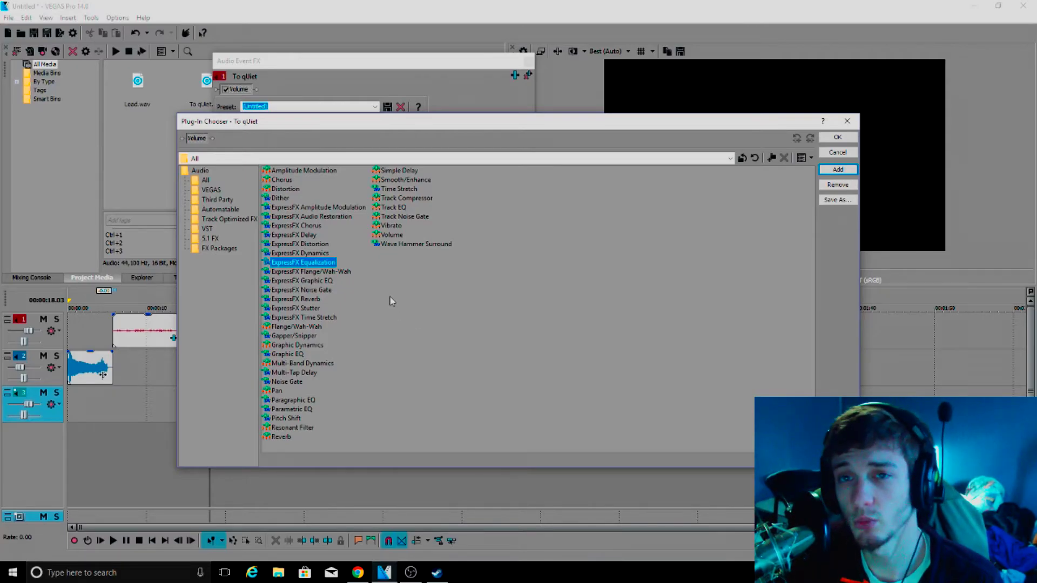
{"action": "left_click", "coordinate": [846, 116]}
{"action": "left_click", "coordinate": [528, 63]}
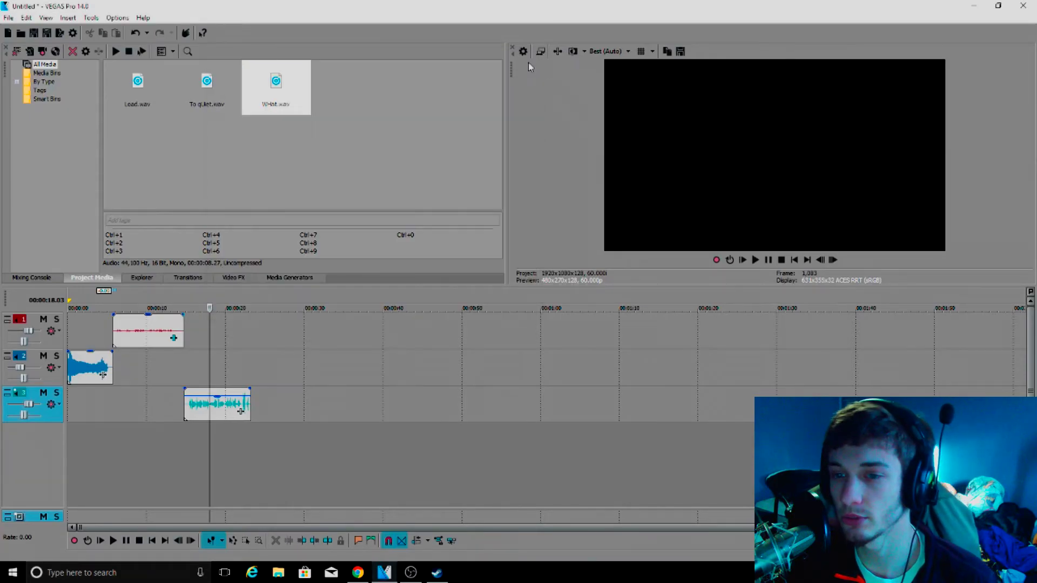